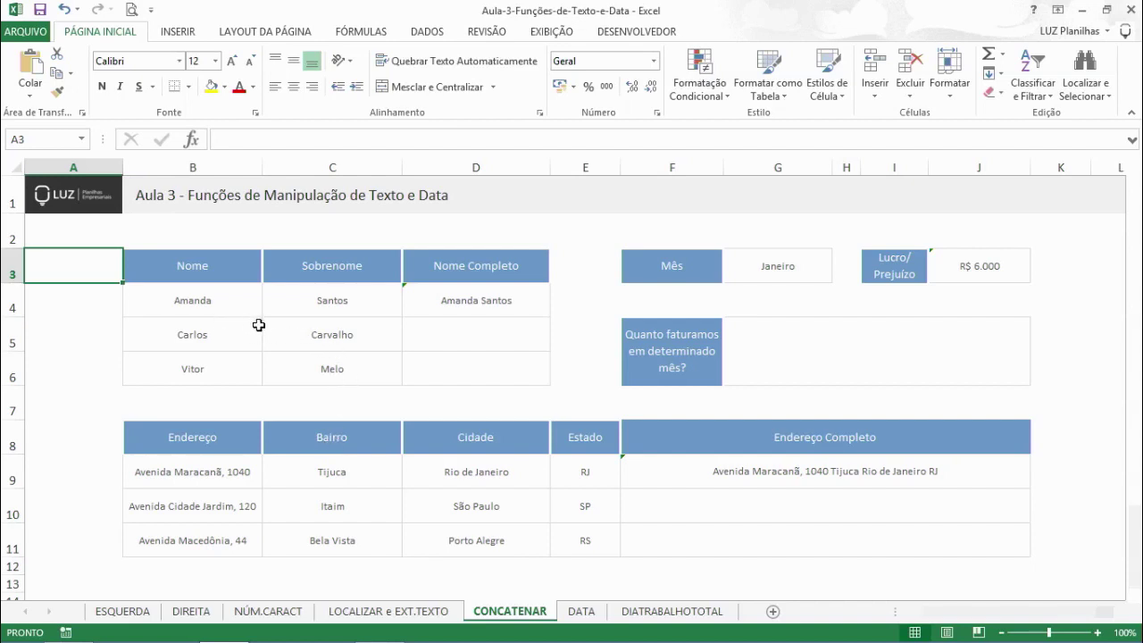
Examine the Nome, Sobrenome and Nome Completo columns and the first person's name and surname in row 4.
left_click(229, 270)
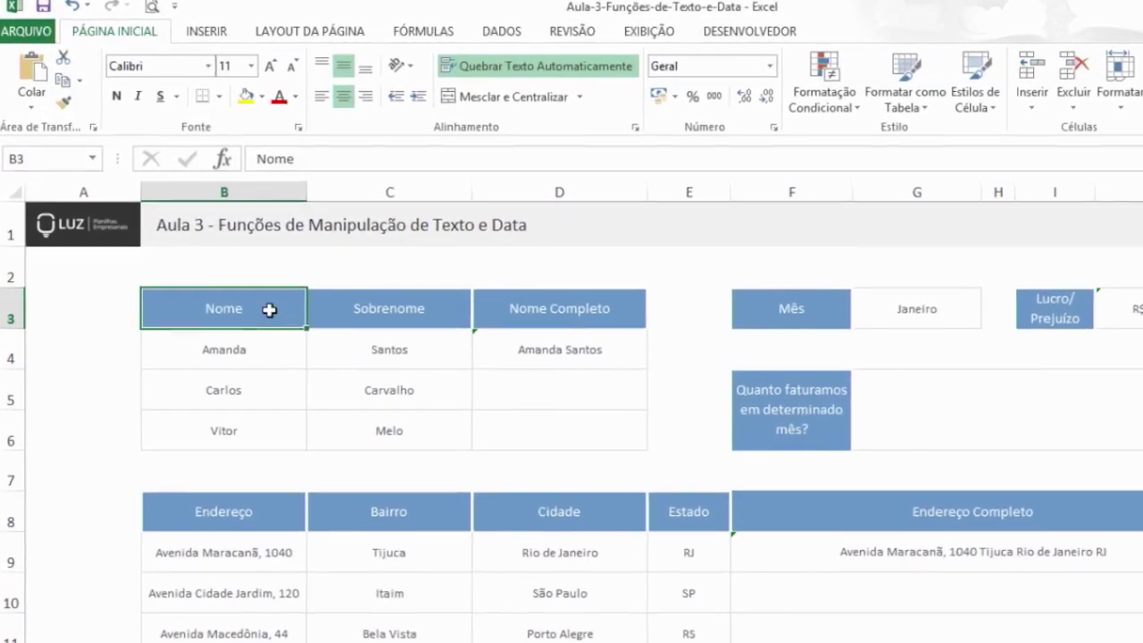
left_click(397, 312)
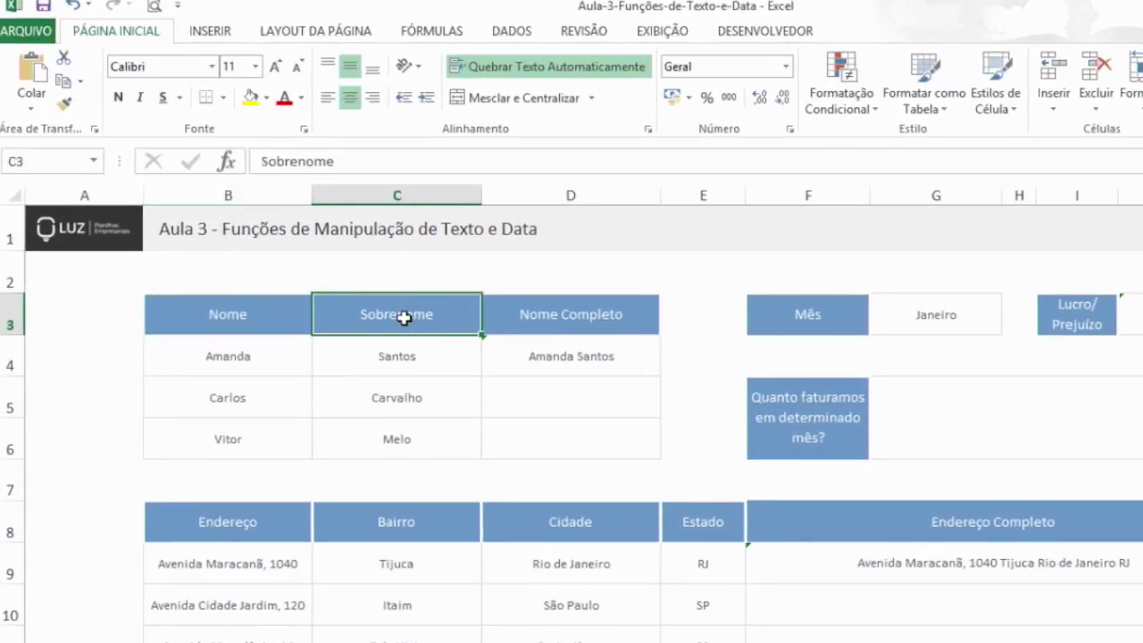
left_click(558, 309)
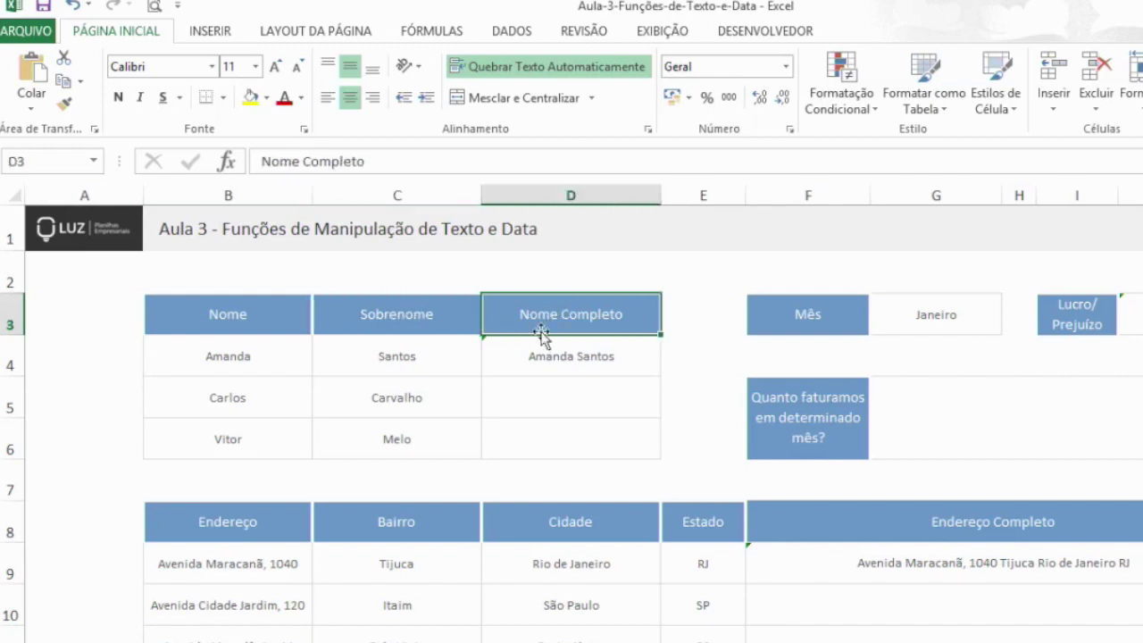
left_click(290, 356)
left_click(405, 357)
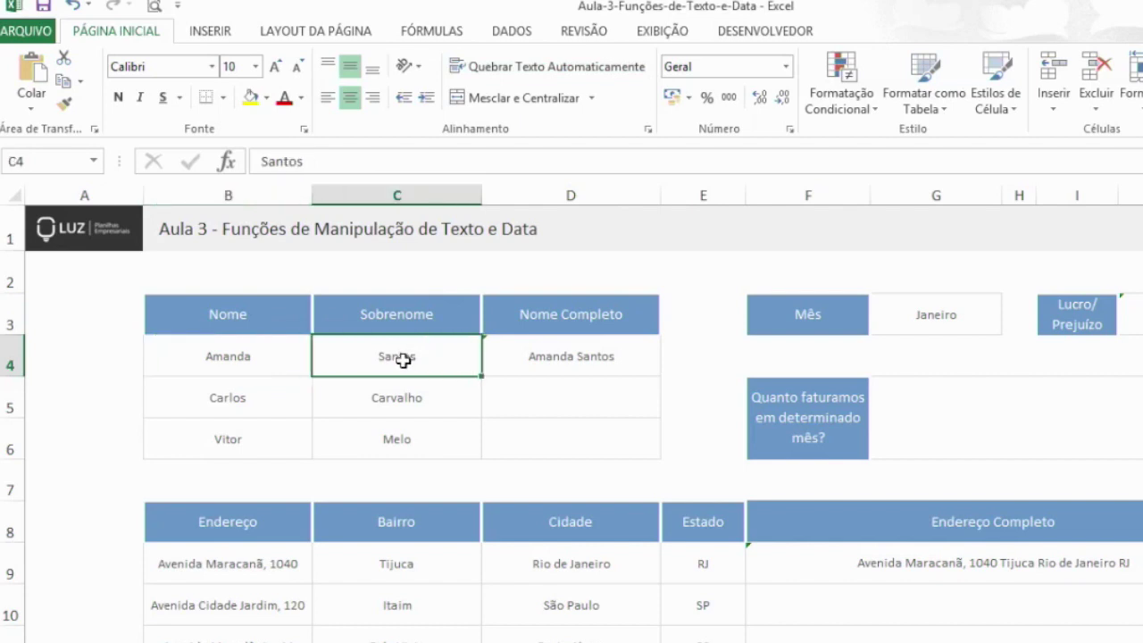
left_click(273, 362)
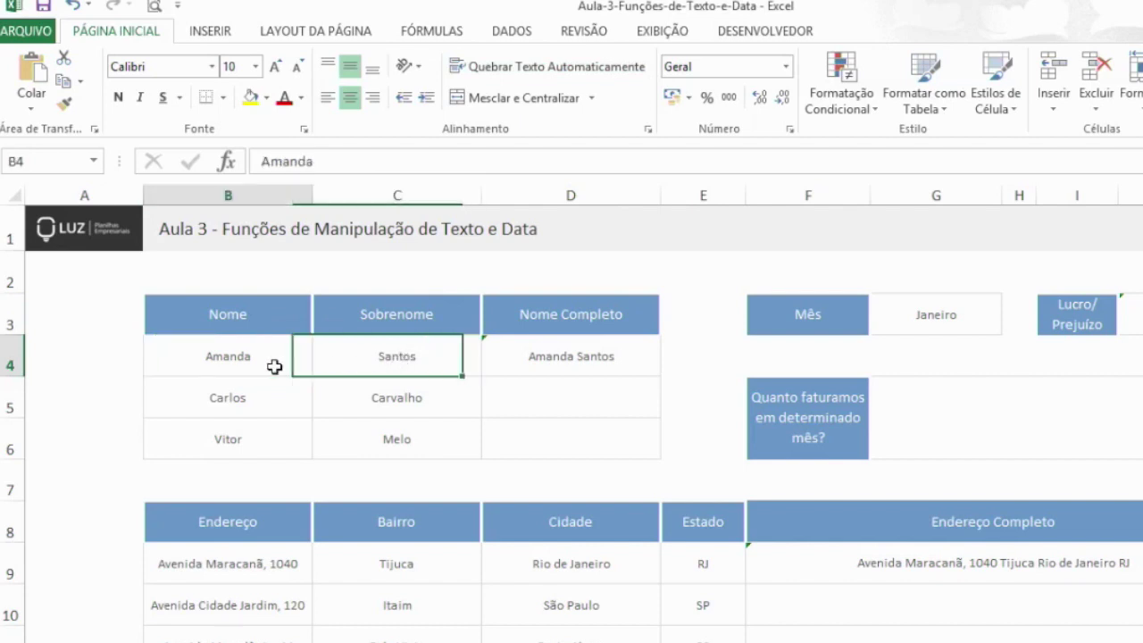
left_click(399, 357)
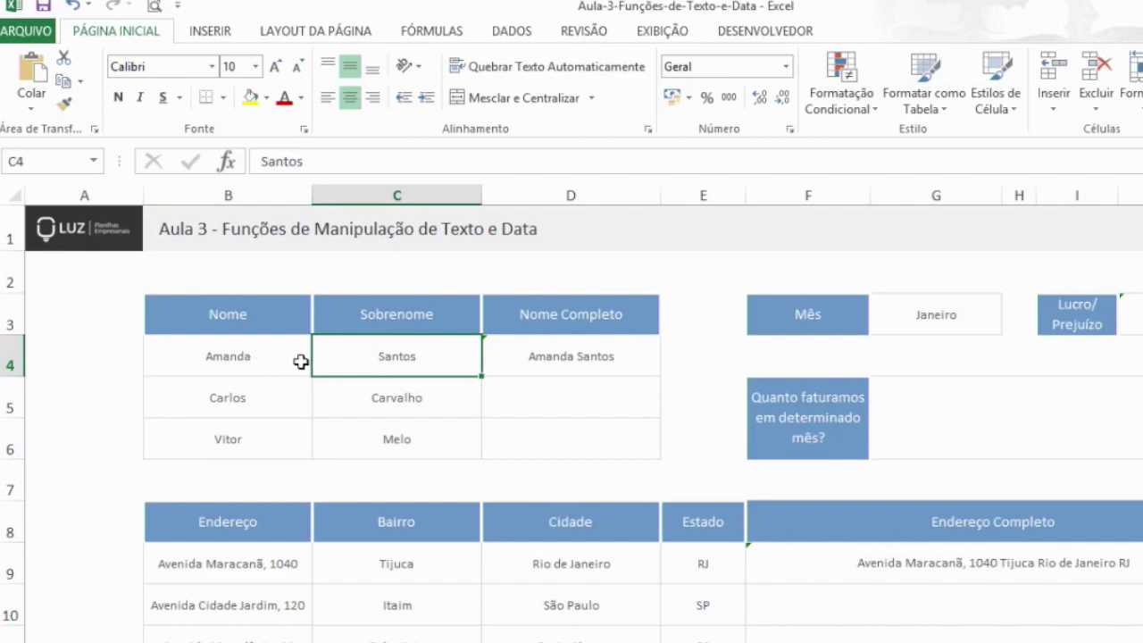
Enter =CONCATENAR(B5;C5) in D5 to join the first name and surname of row 5.
left_click(512, 382)
type("=conca")
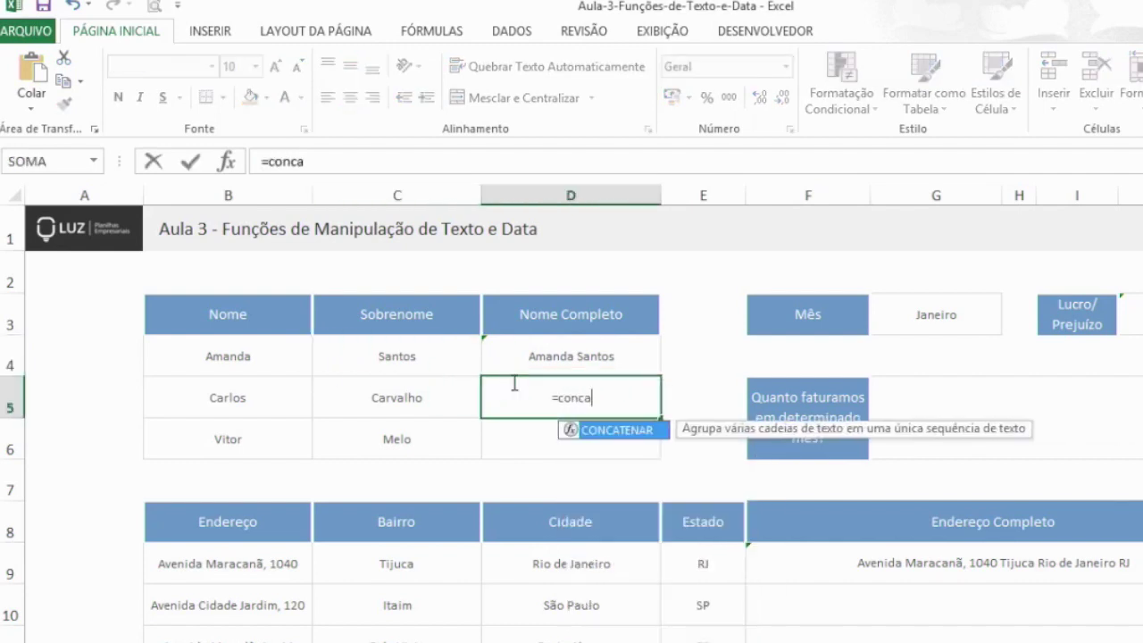
key("Tab")
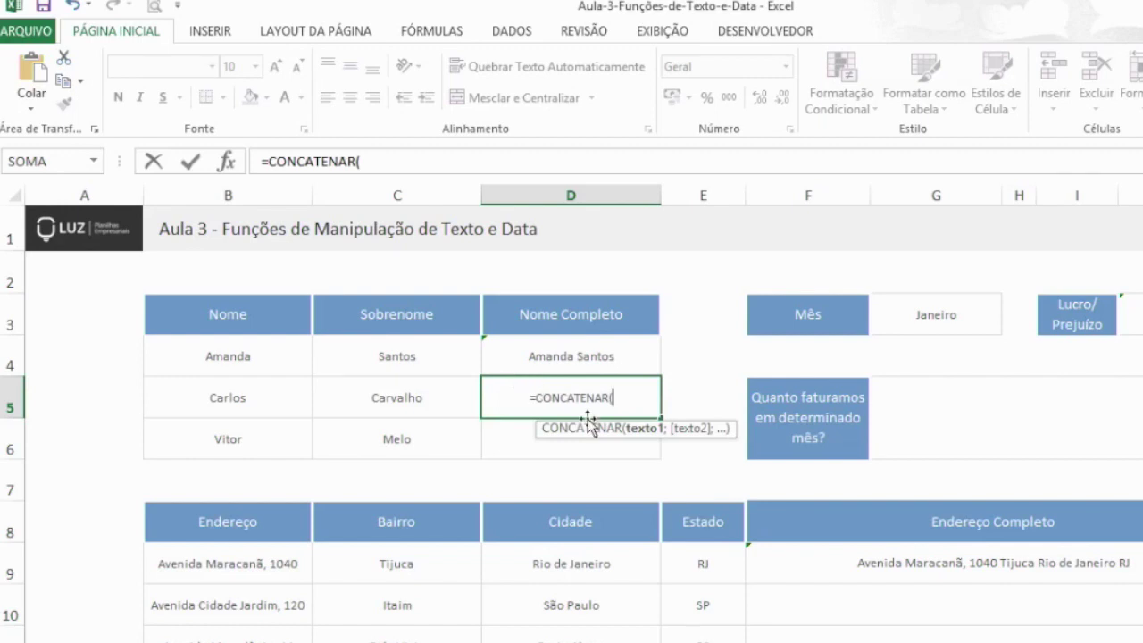
left_click(181, 398)
type(";")
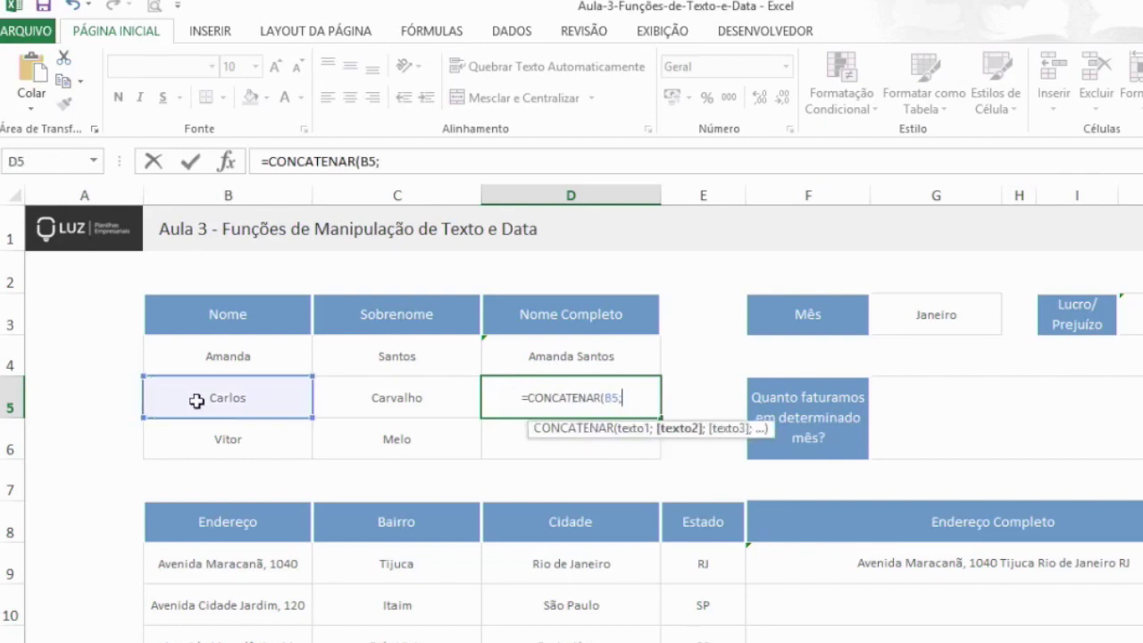
left_click(353, 403)
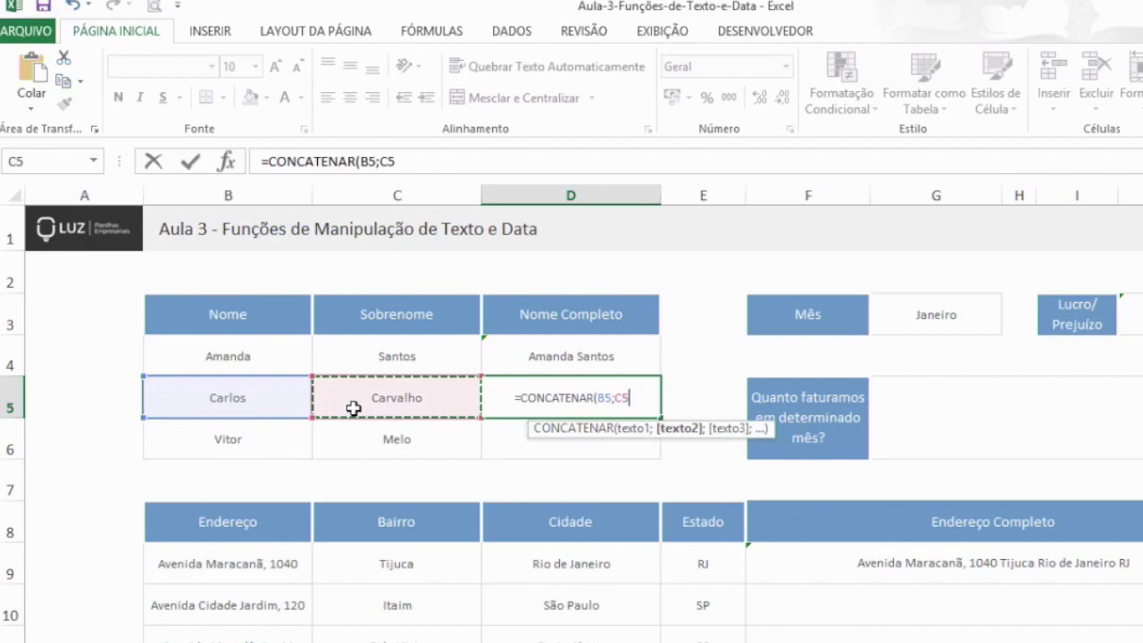
type(")")
key("Return")
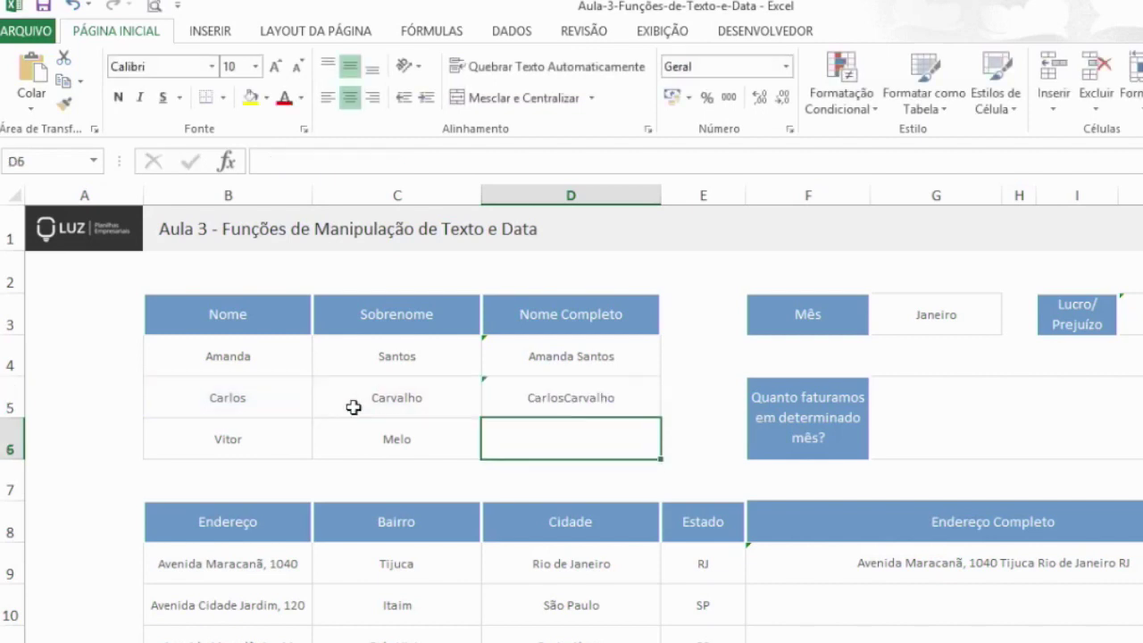
Add a quoted space between the two references in D5, making the formula =CONCATENAR(B5;" ";C5).
left_click(571, 399)
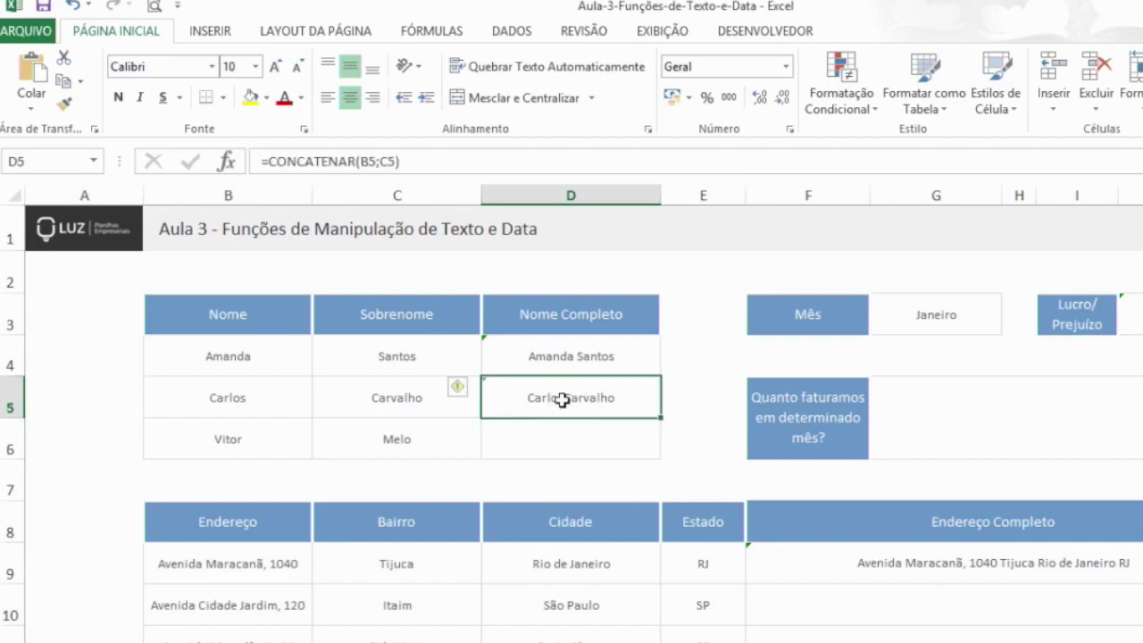
double_click(580, 403)
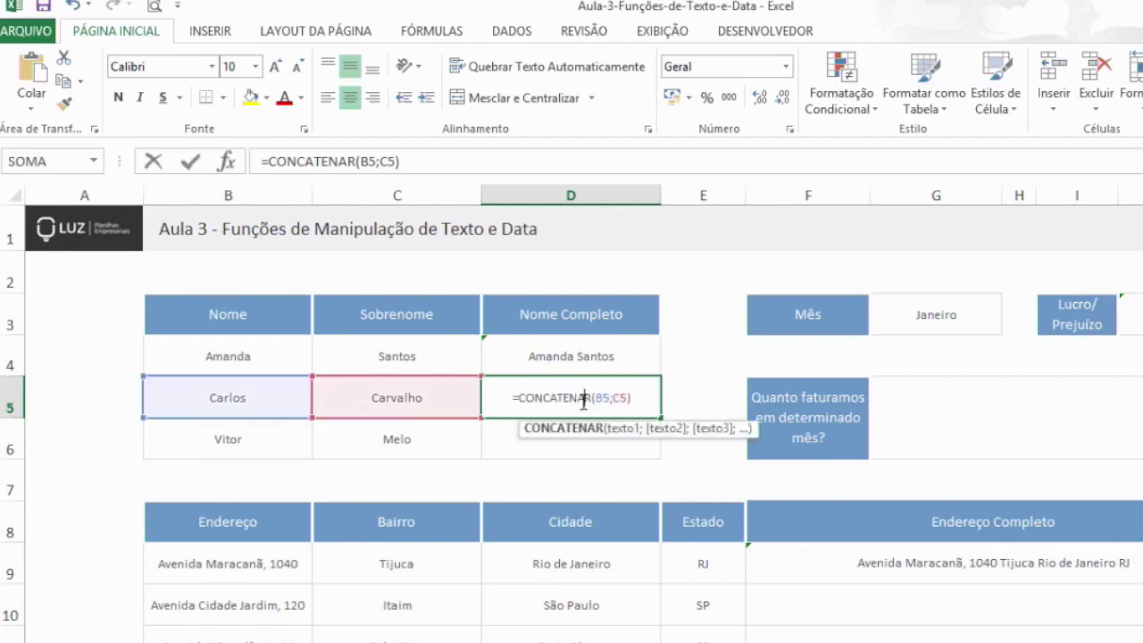
left_click(615, 401)
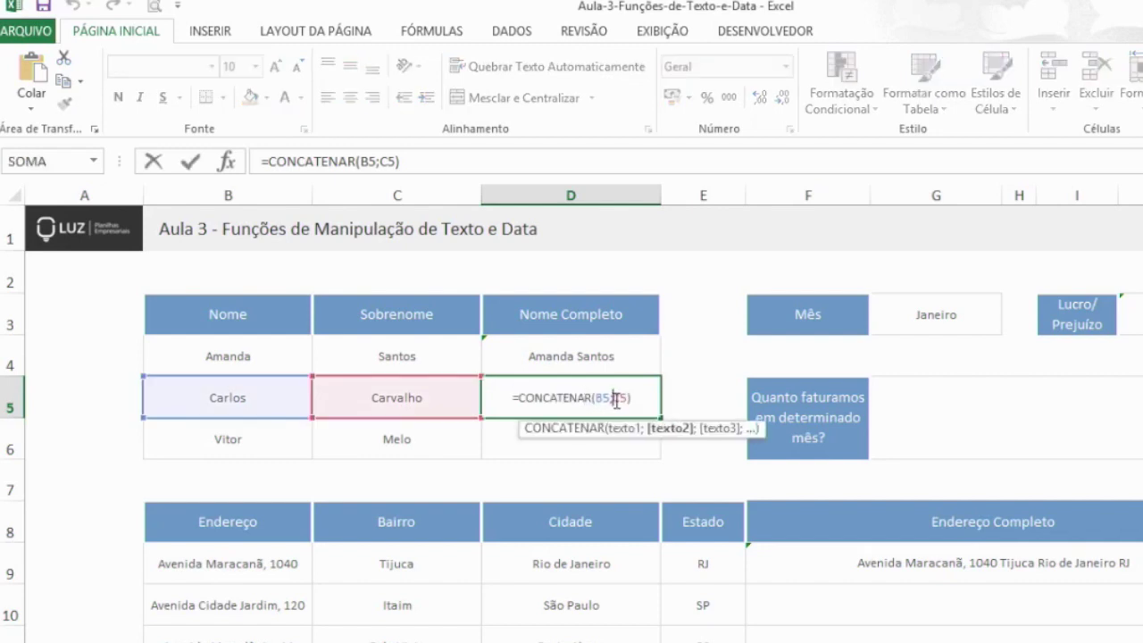
type(";")
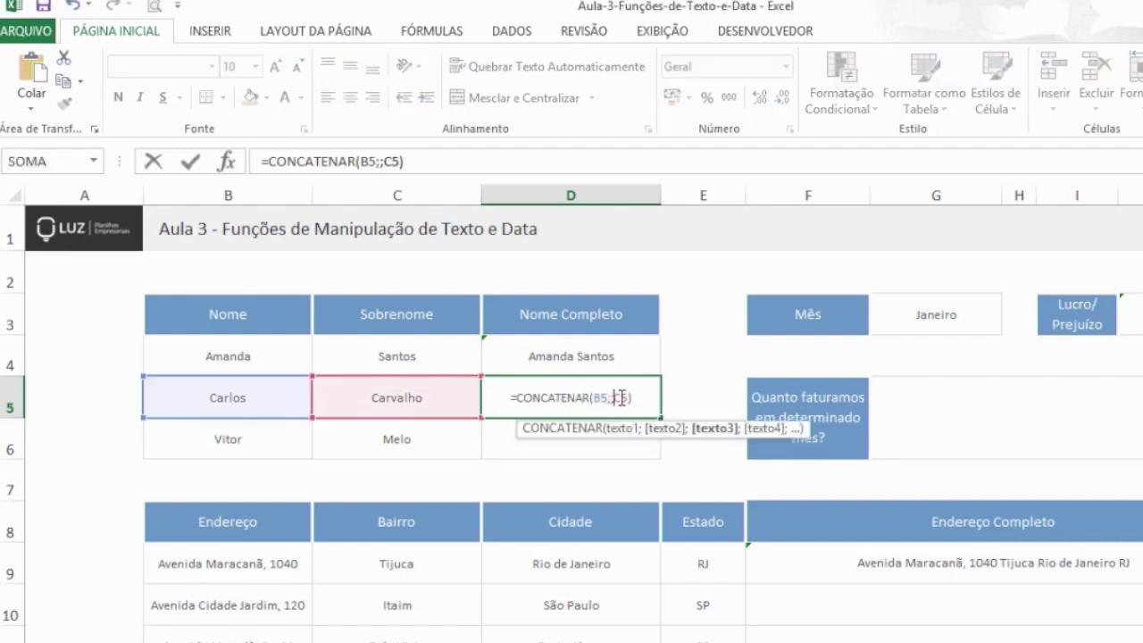
key("Left")
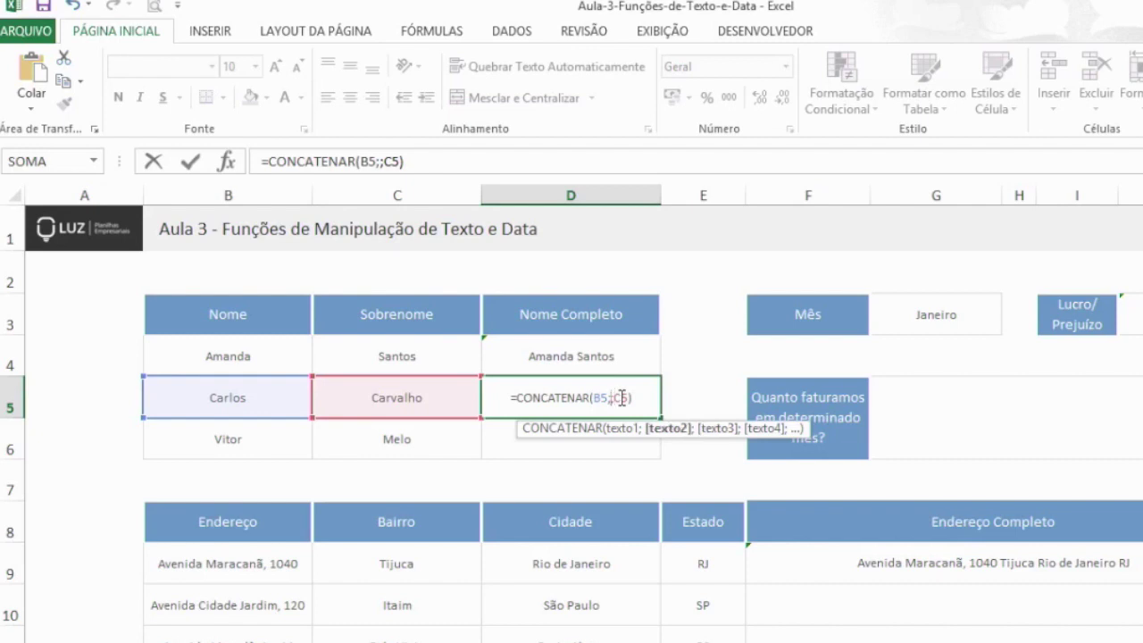
type("\"")
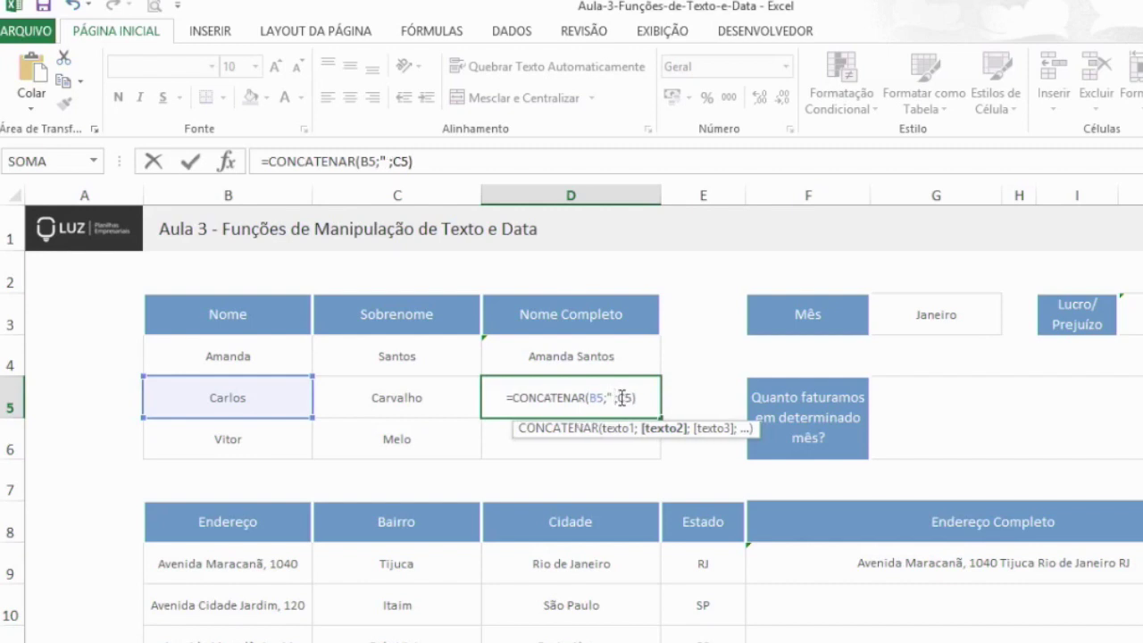
type(" \"")
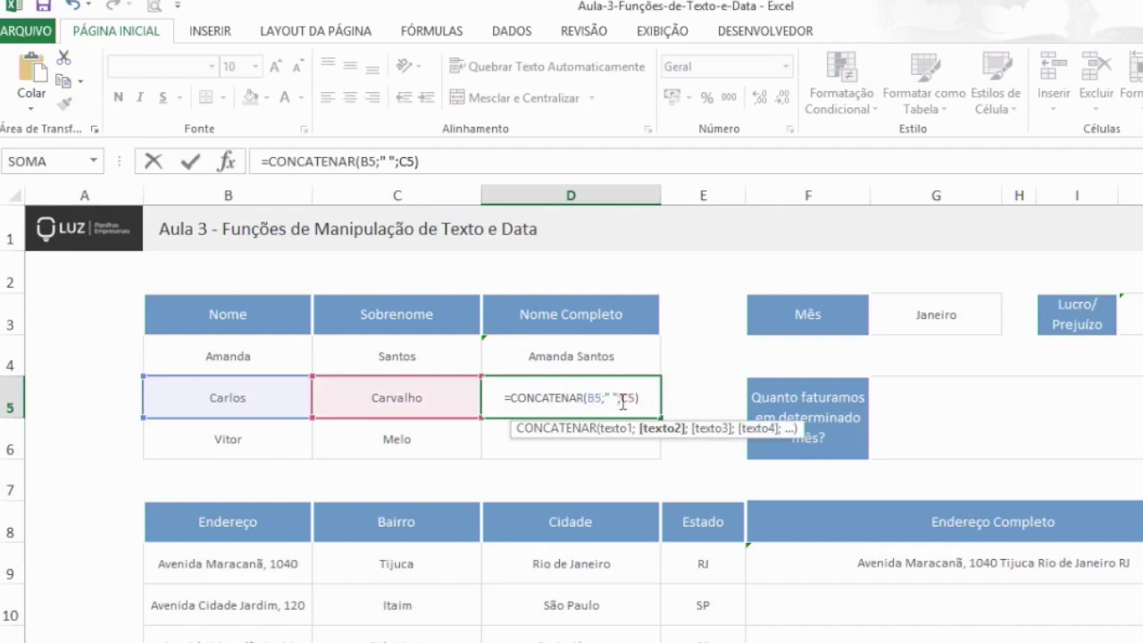
key("Return")
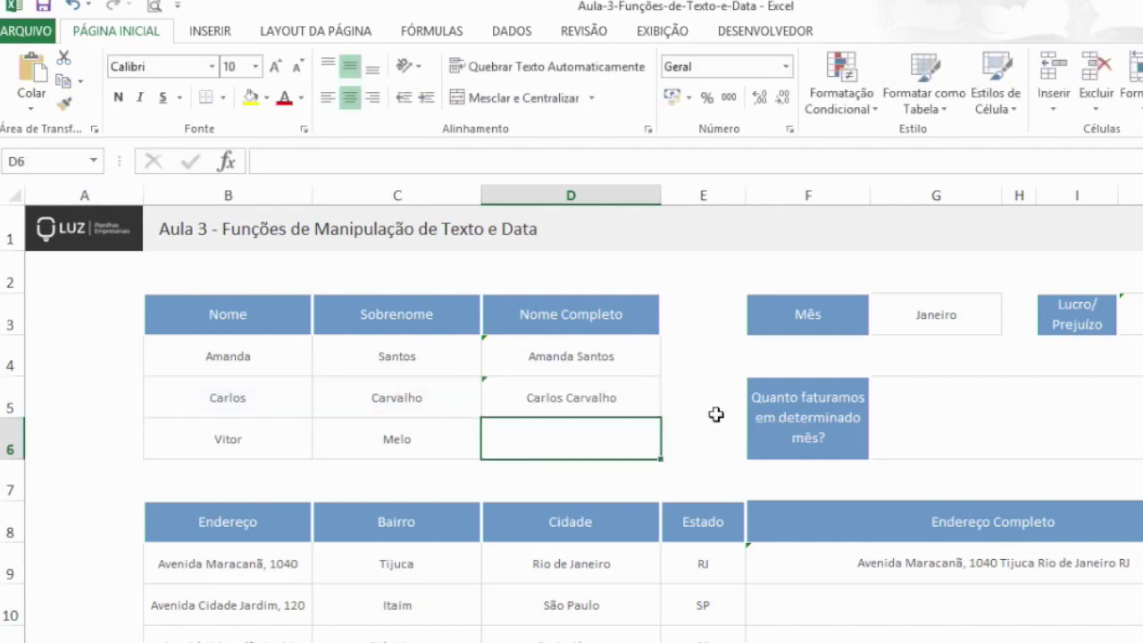
Review each argument of the CONCATENAR formula in D5: the name, the quoted space and the surname.
left_click(530, 398)
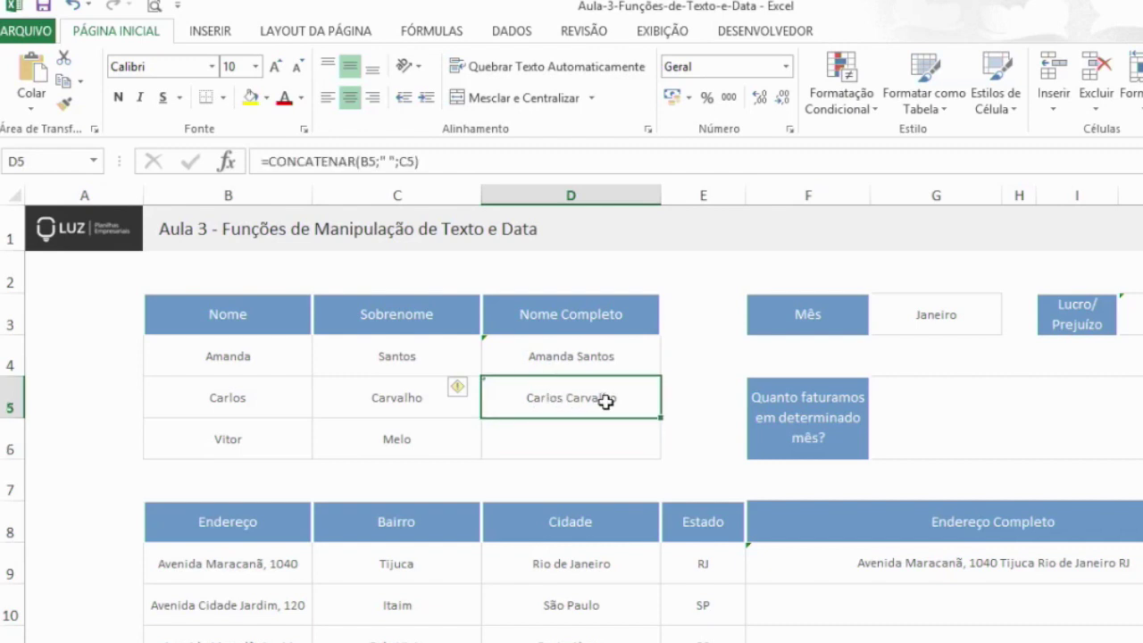
left_click(358, 159)
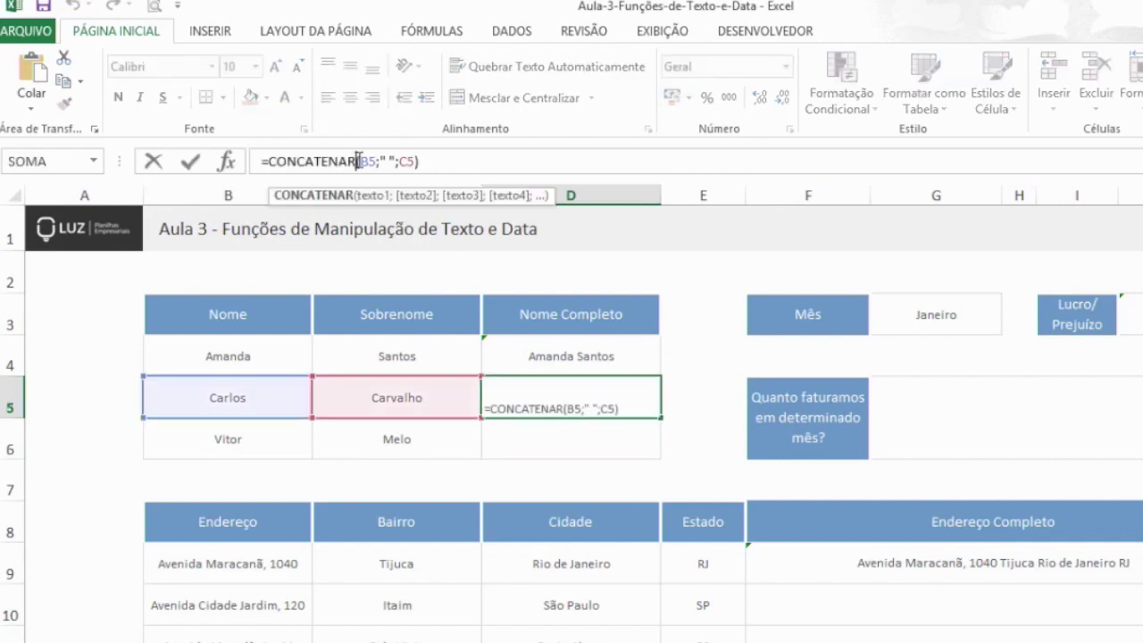
left_click(390, 161)
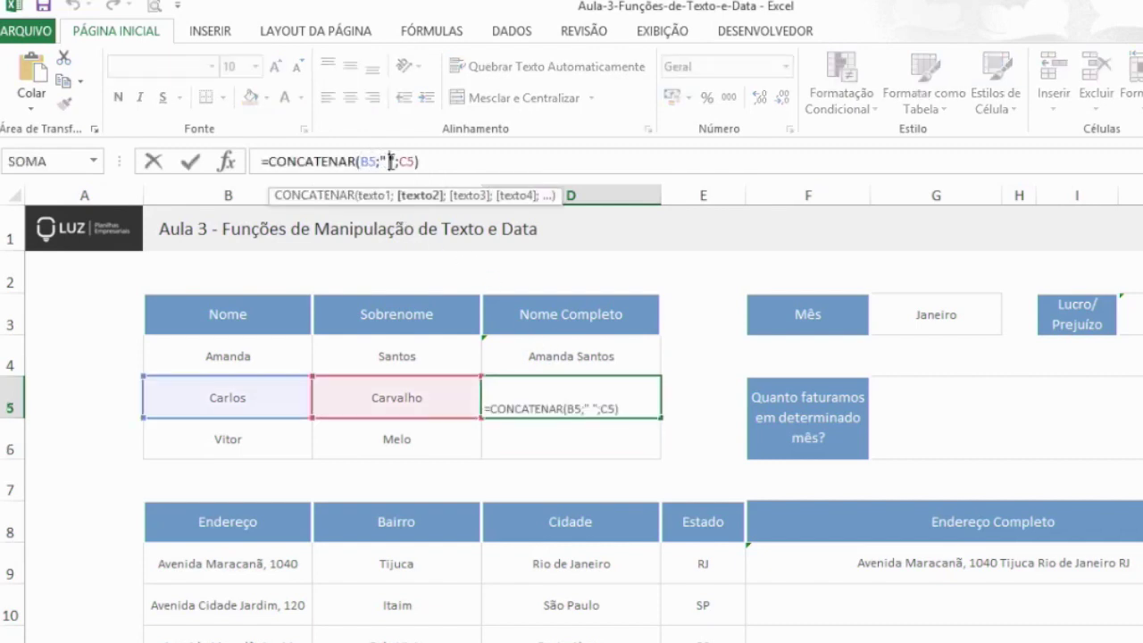
left_click(408, 161)
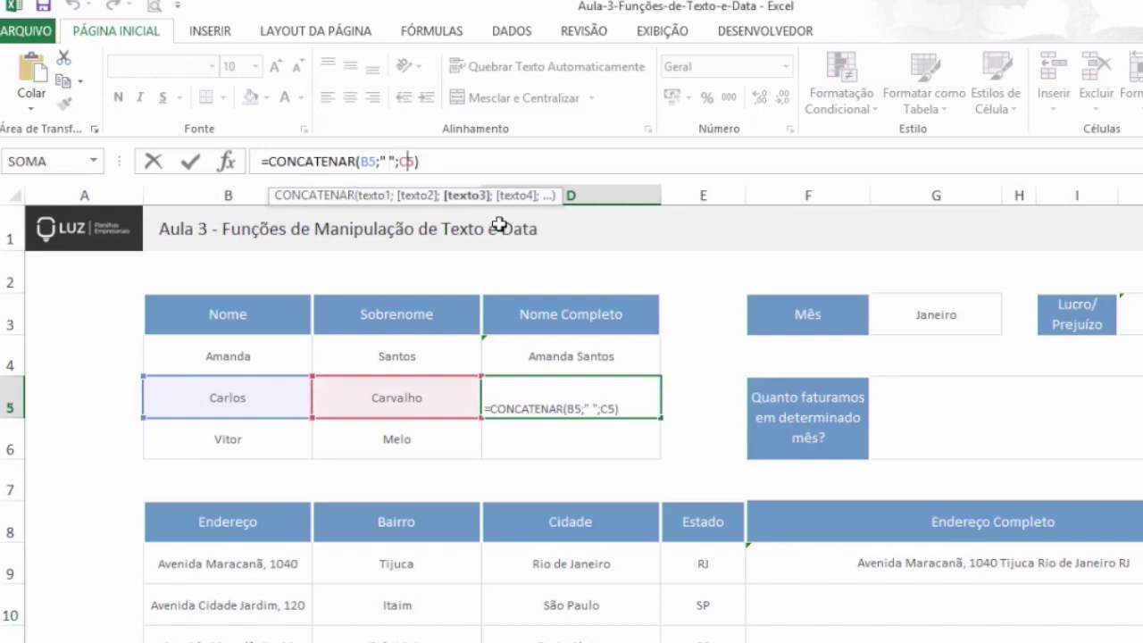
key("Return")
Change the separator text in the D5 formula to a hyphen with spaces, giving =CONCATENAR(B5;" - ";C5).
double_click(568, 401)
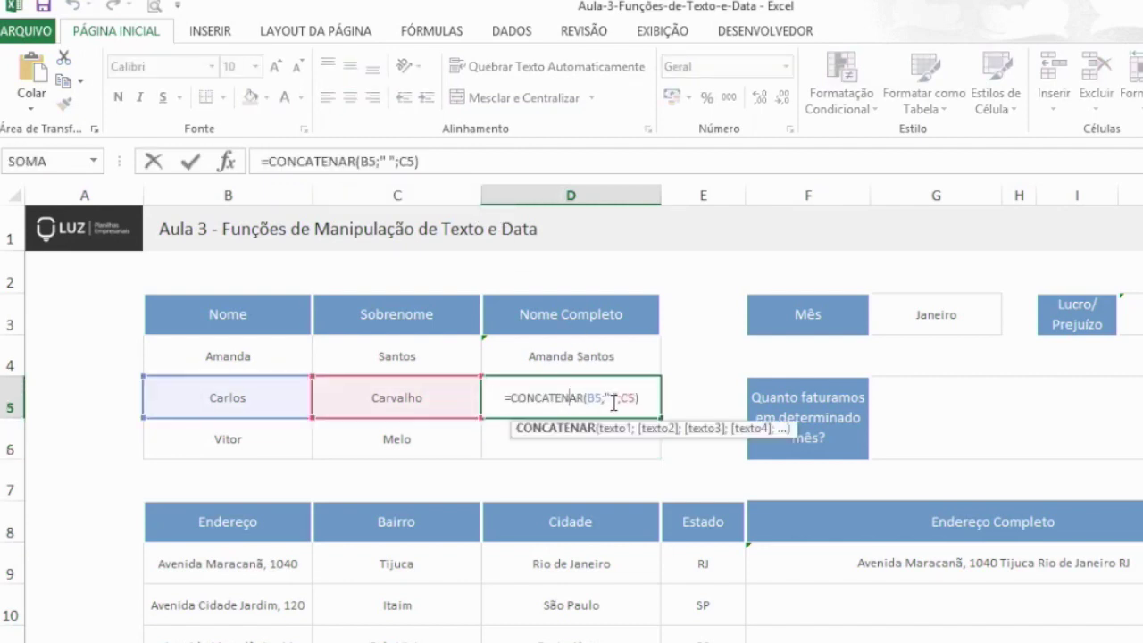
left_click(612, 402)
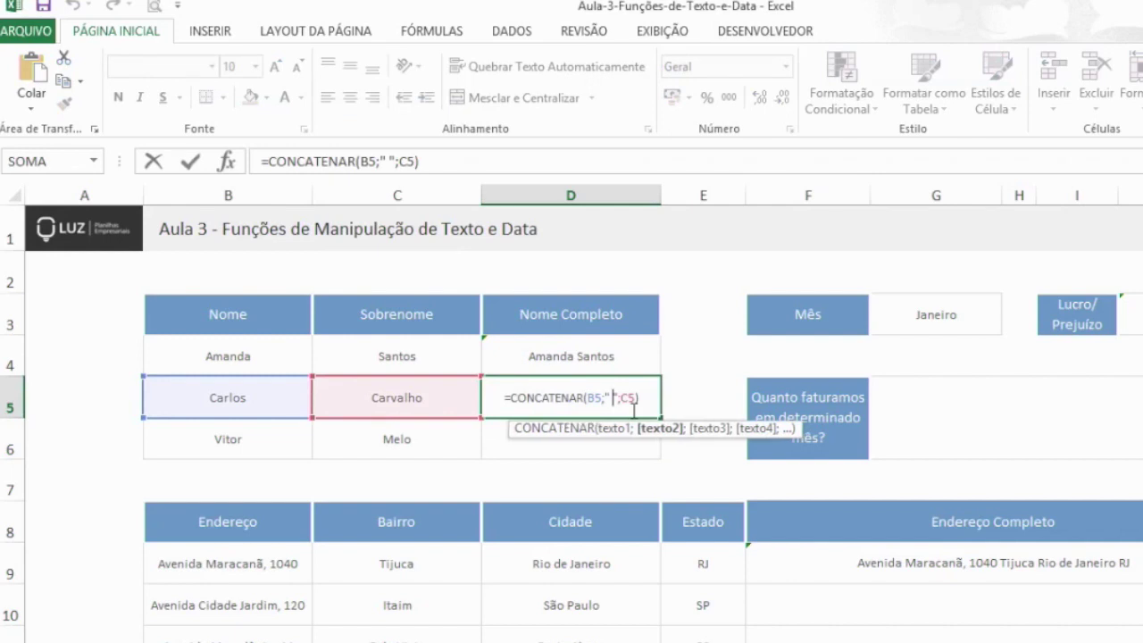
type("-")
key("Return")
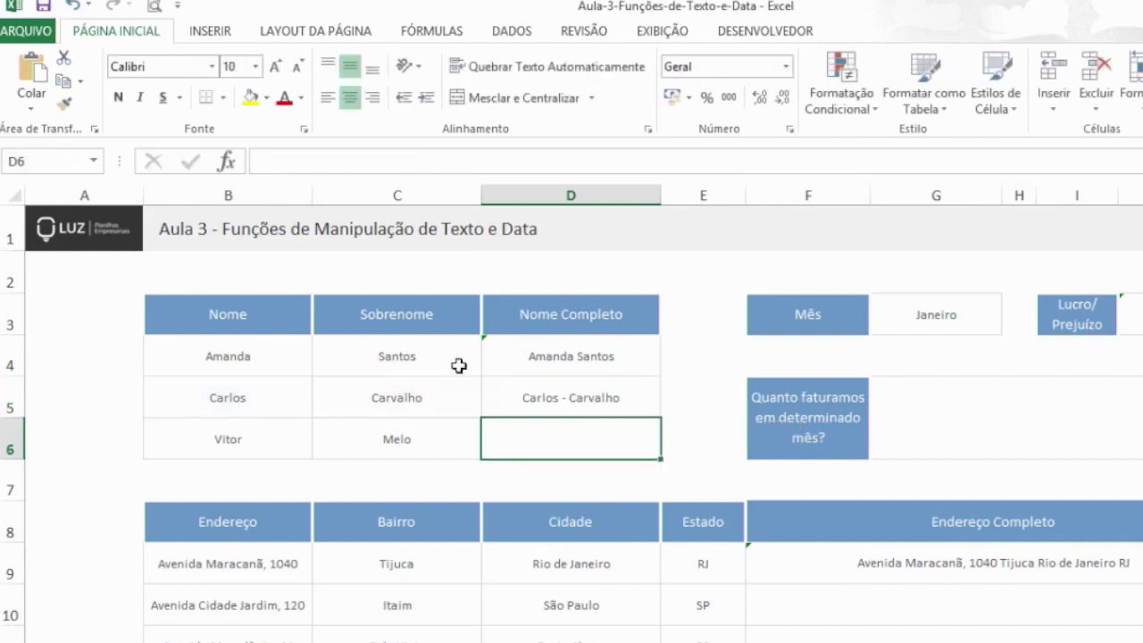
Remove the hyphen from the separator in D5 so the formula reads =CONCATENAR(B5;" ";C5).
left_click(573, 399)
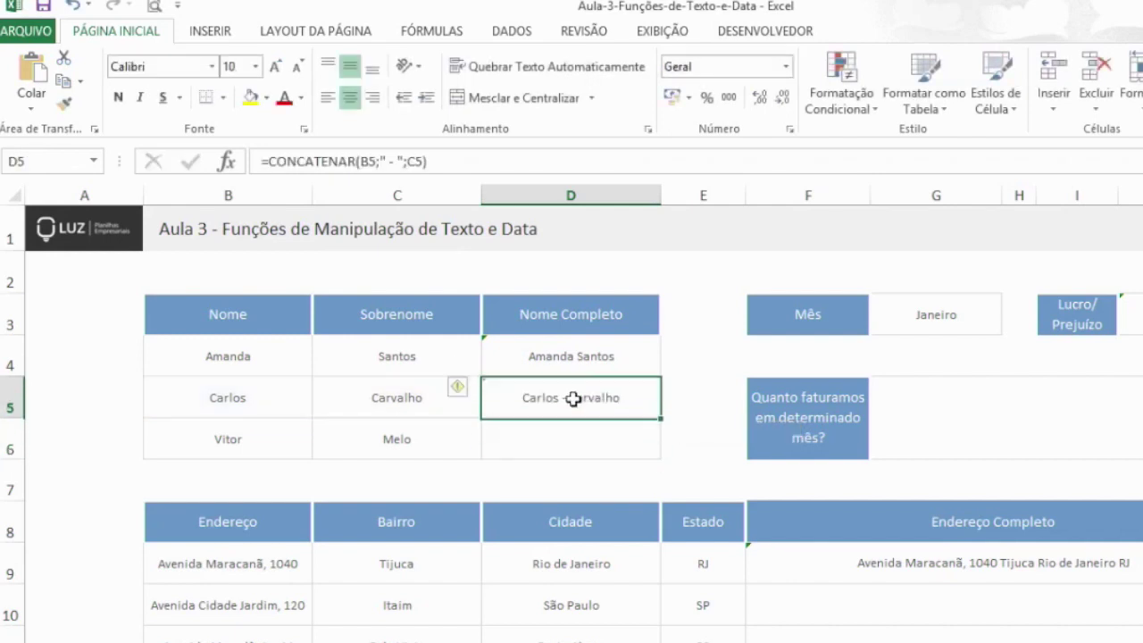
double_click(572, 399)
left_click(612, 399)
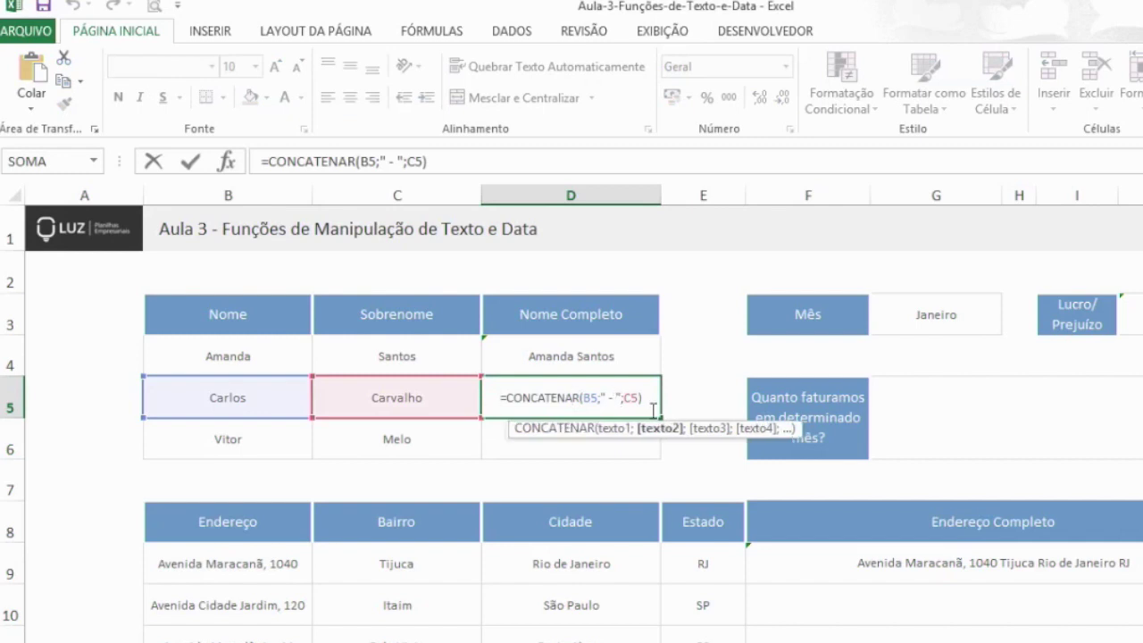
key("BackSpace")
key("BackSpace")
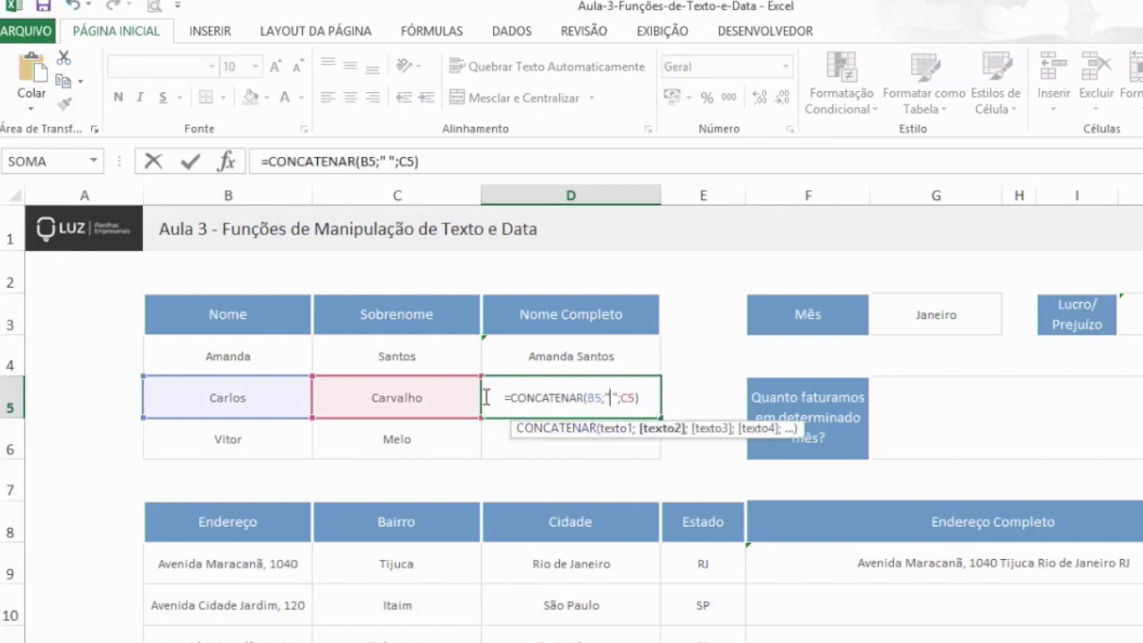
key("Return")
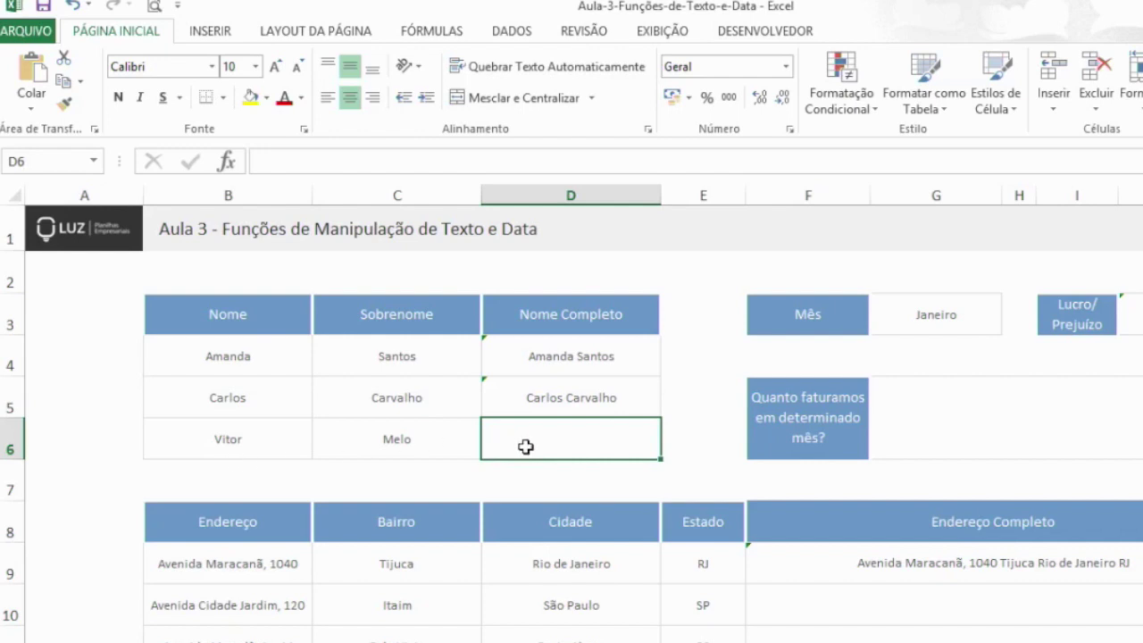
Start a CONCATENAR formula in D6 with the surname cell C6 as its first argument.
type("=")
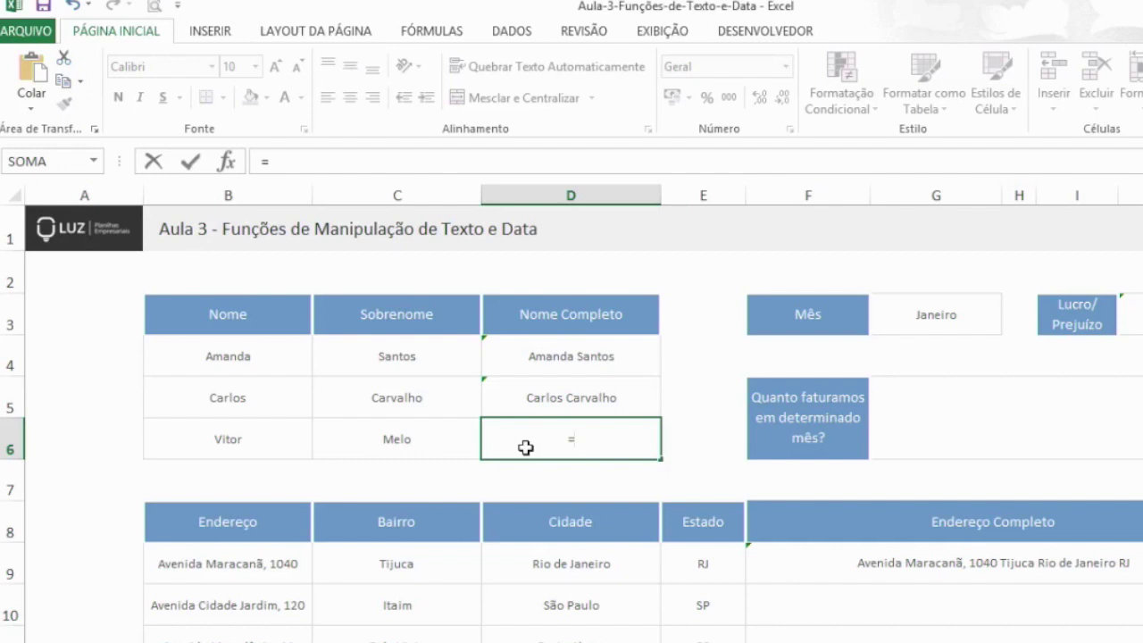
type("comc")
key("BackSpace")
key("BackSpace")
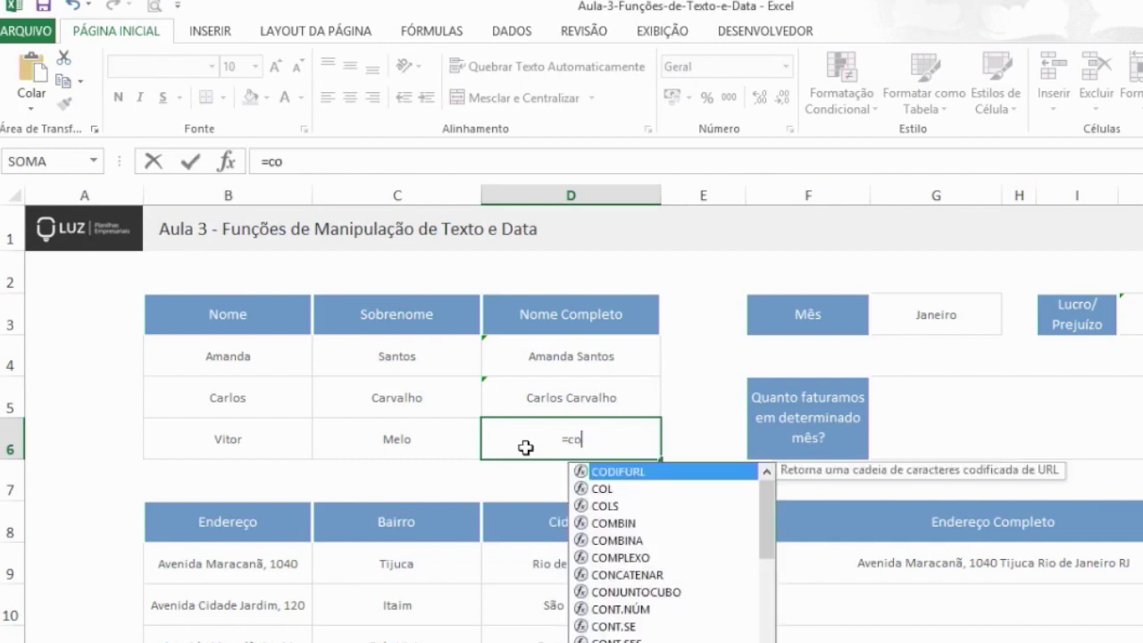
type("nca")
key("Tab")
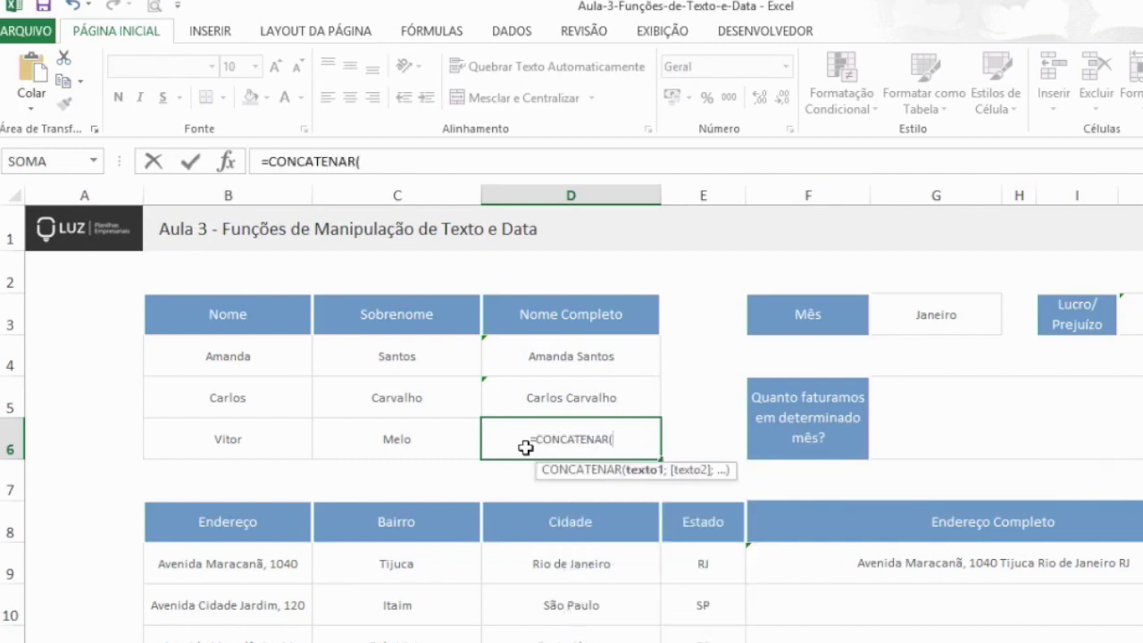
left_click(428, 433)
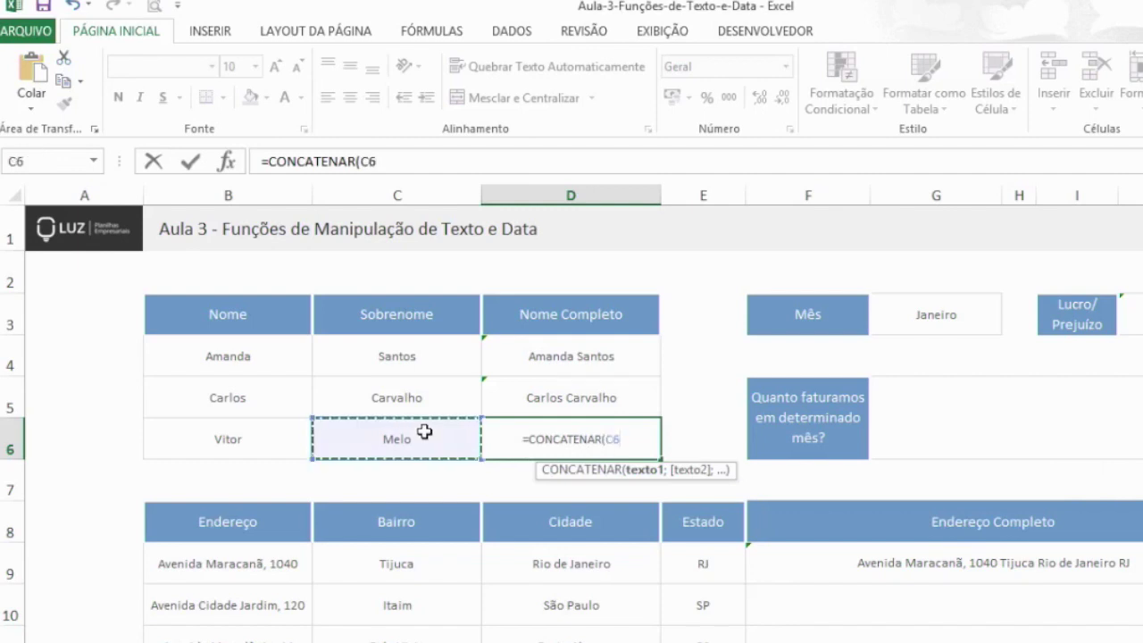
Add a quoted comma with a space and the first-name cell to the D6 formula, completing =CONCATENAR(C6;", ";B6).
type(";")
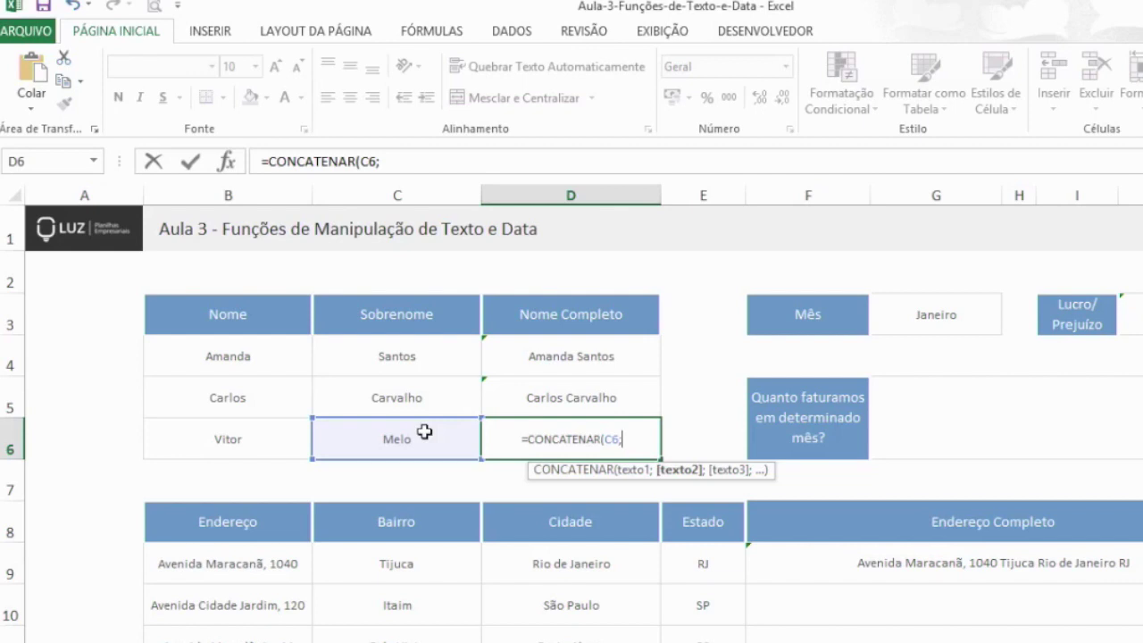
type("\"")
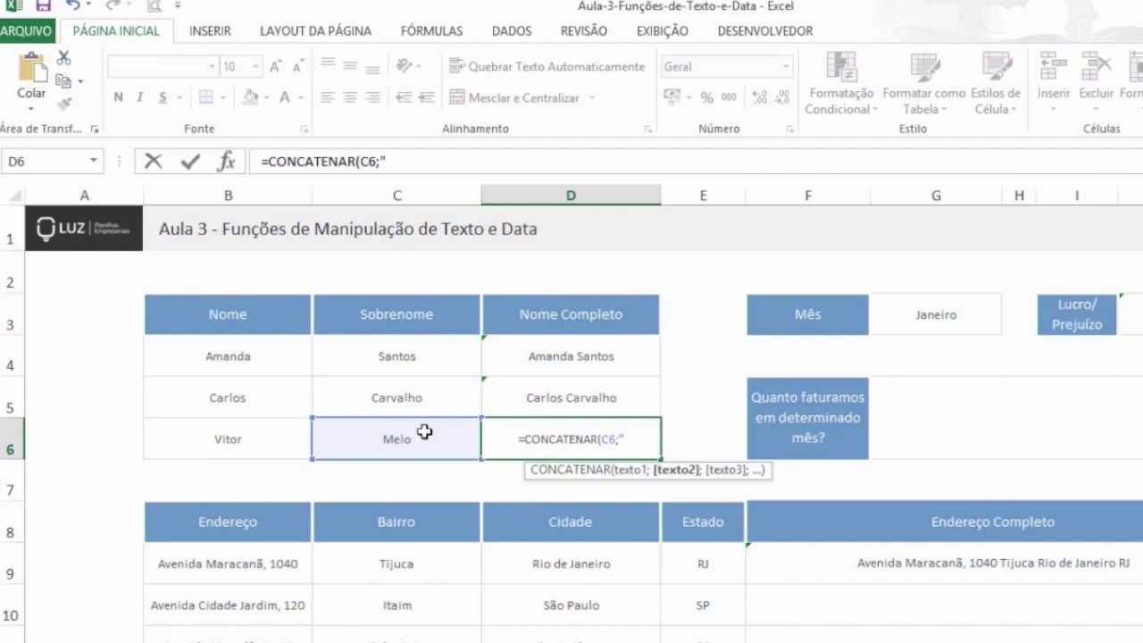
type(",")
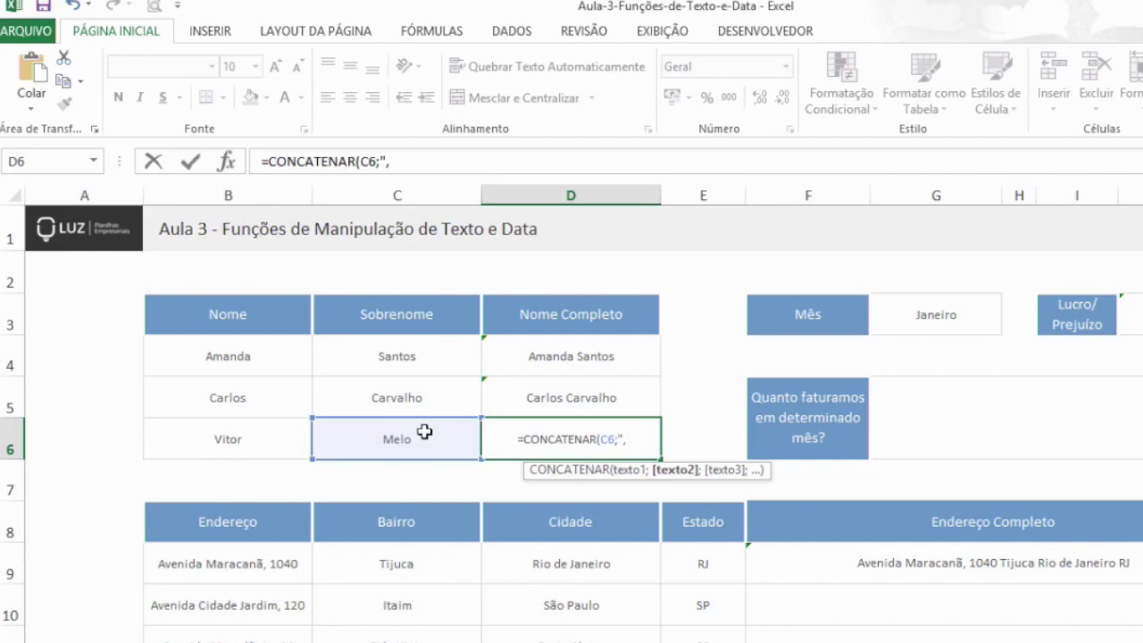
type(" \";")
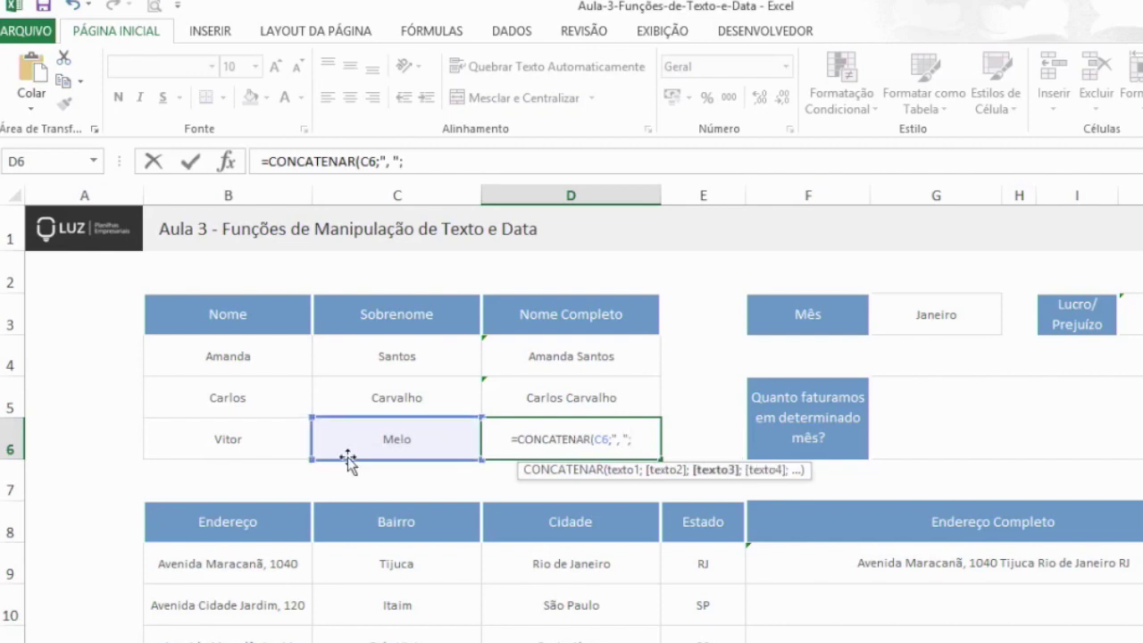
left_click(208, 437)
key("Return")
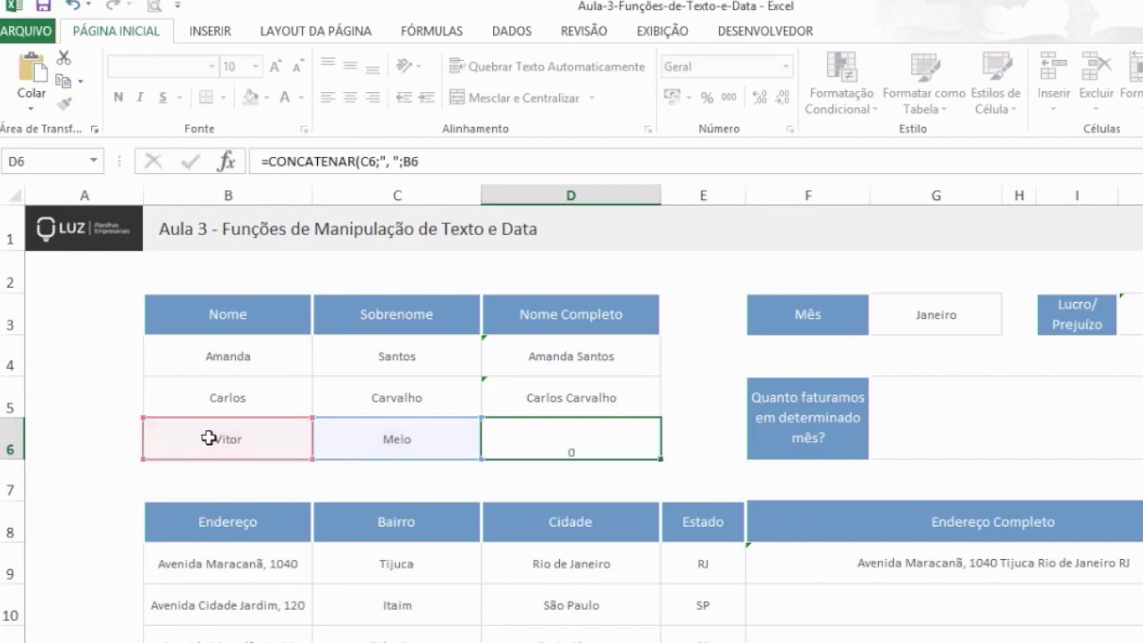
left_click(558, 446)
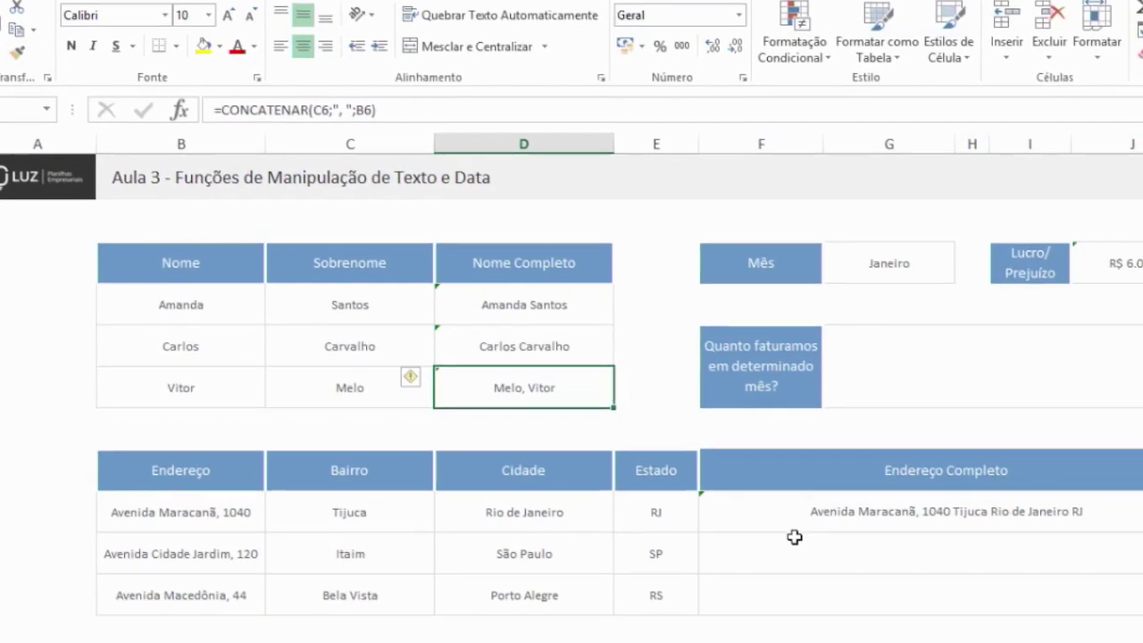
Join the street address and district of row 10 in the Endereço Completo cell F10 with the formula =B10&C10.
left_click(795, 537)
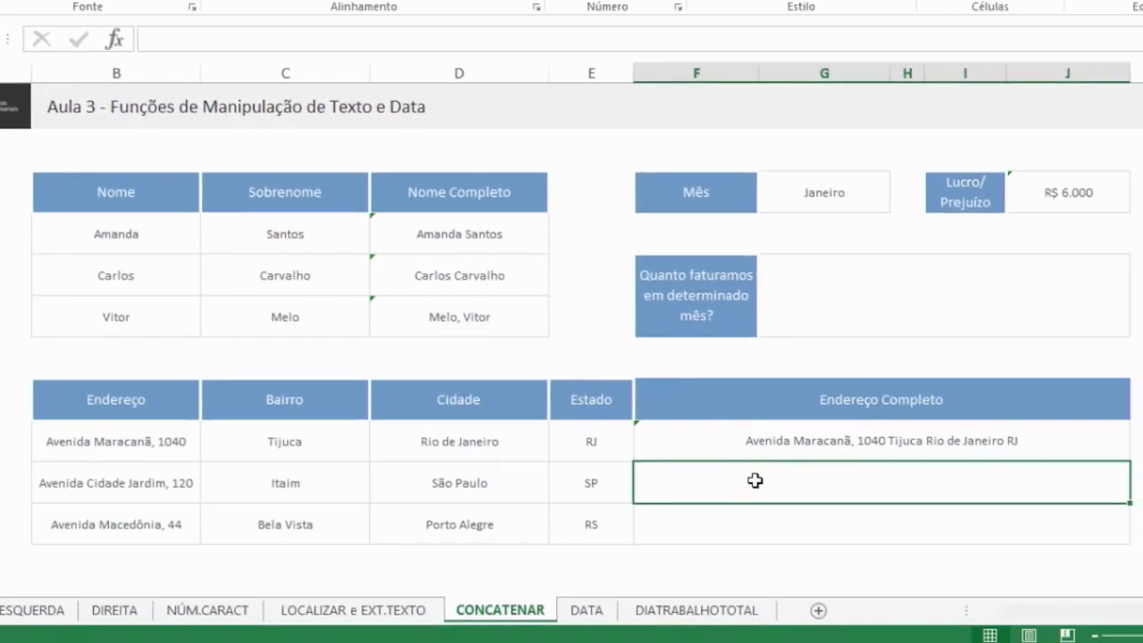
type("=")
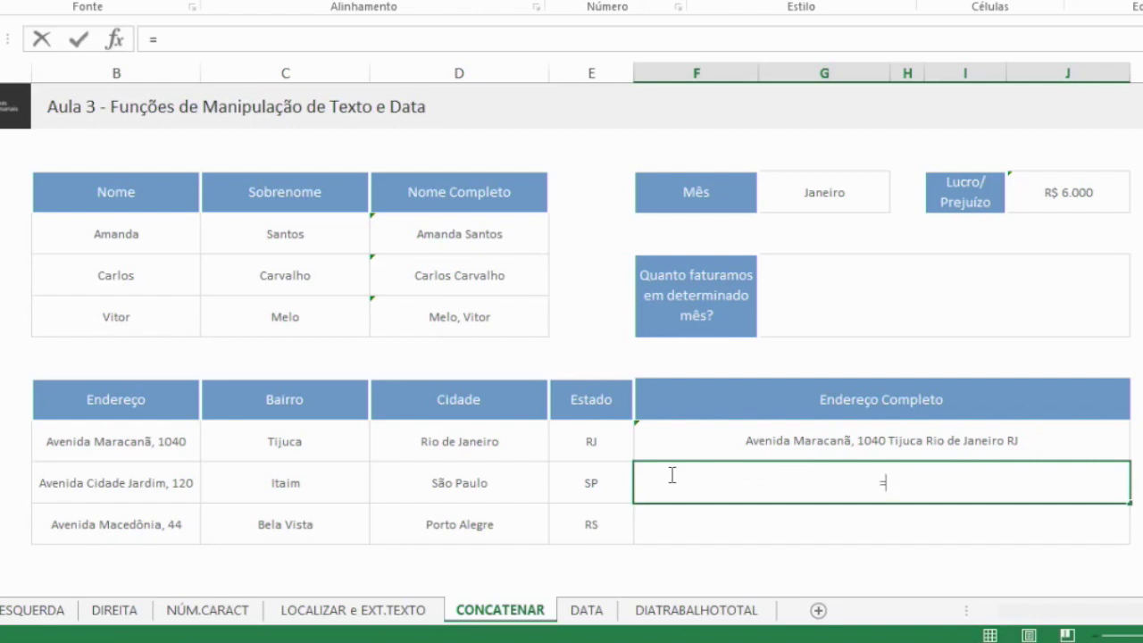
left_click(140, 485)
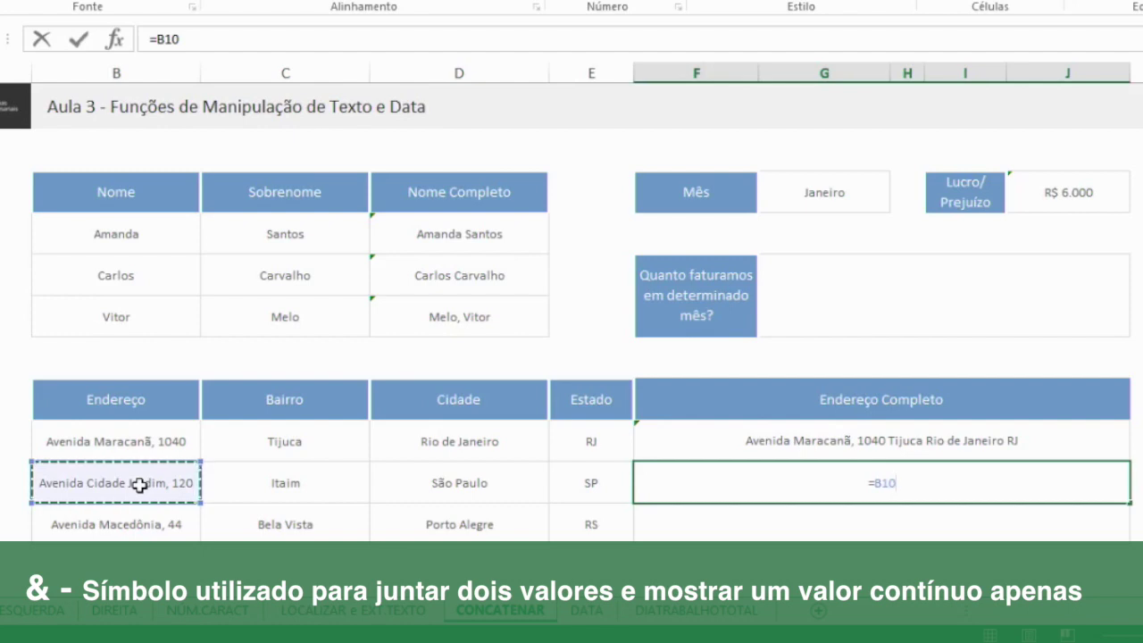
type("&")
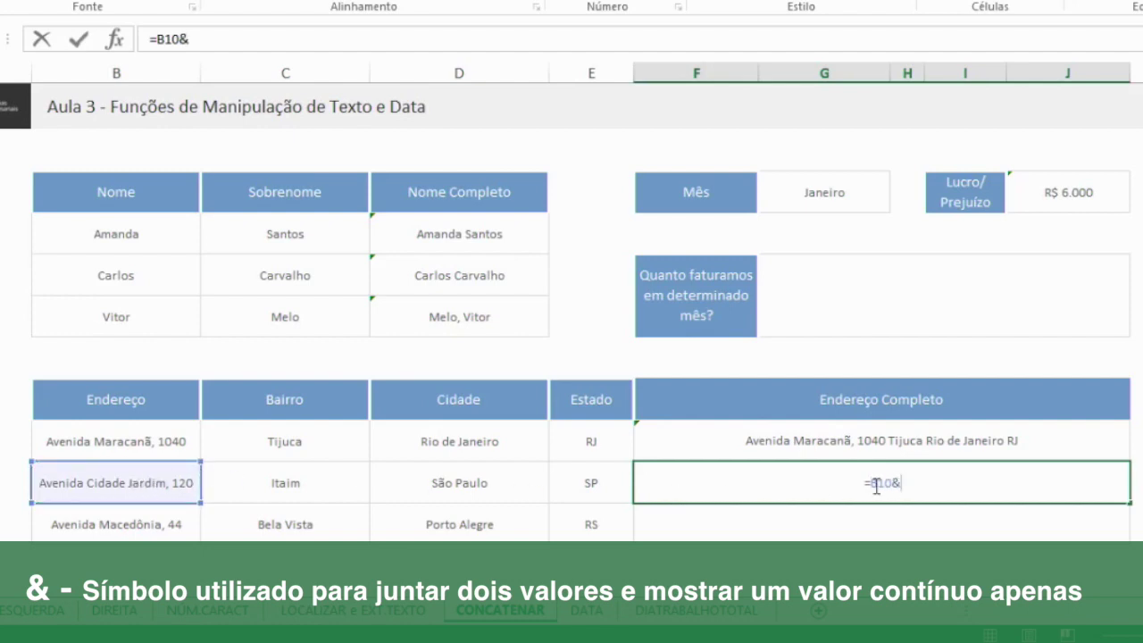
left_click(338, 484)
key("Return")
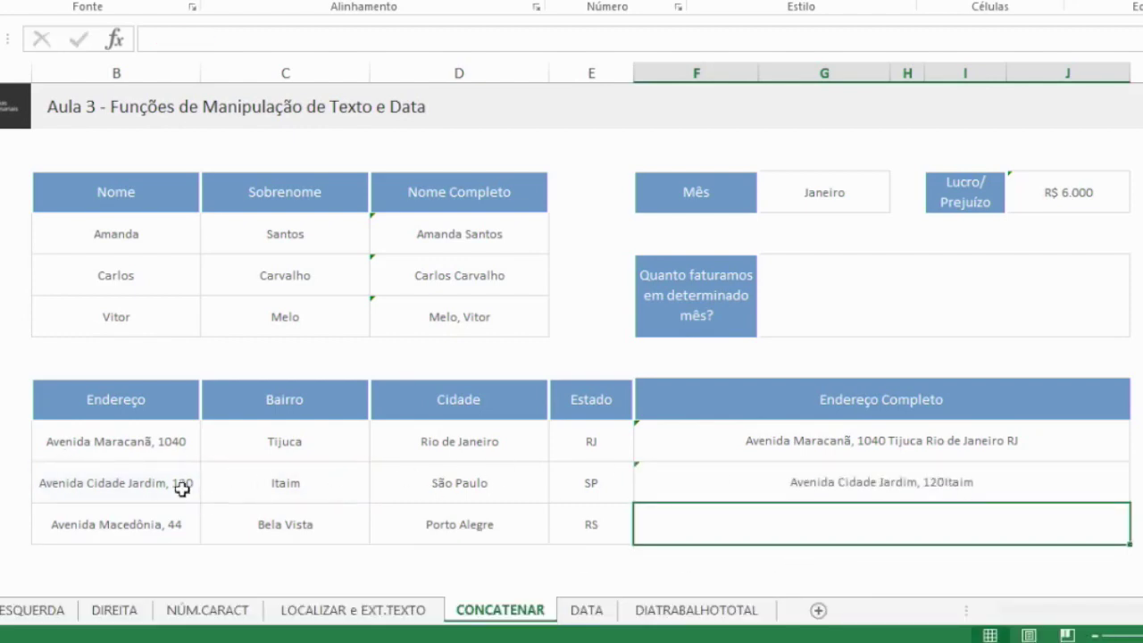
Insert a quoted space between the two references in F10, making the formula =B10&" "&C10.
double_click(736, 483)
left_click(890, 484)
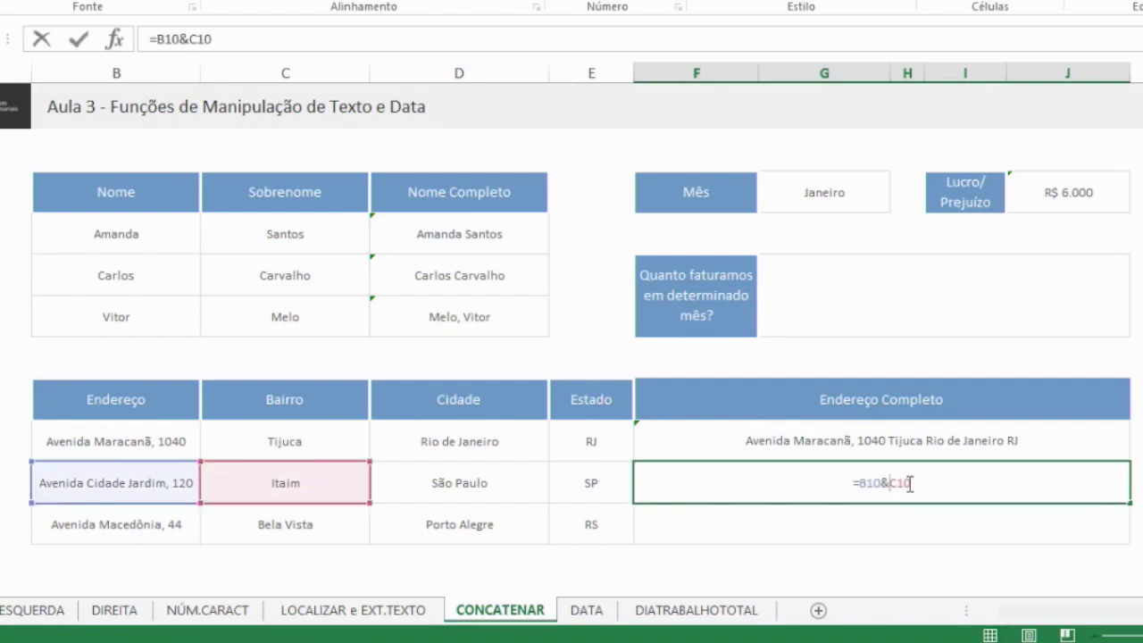
type("\" \"")
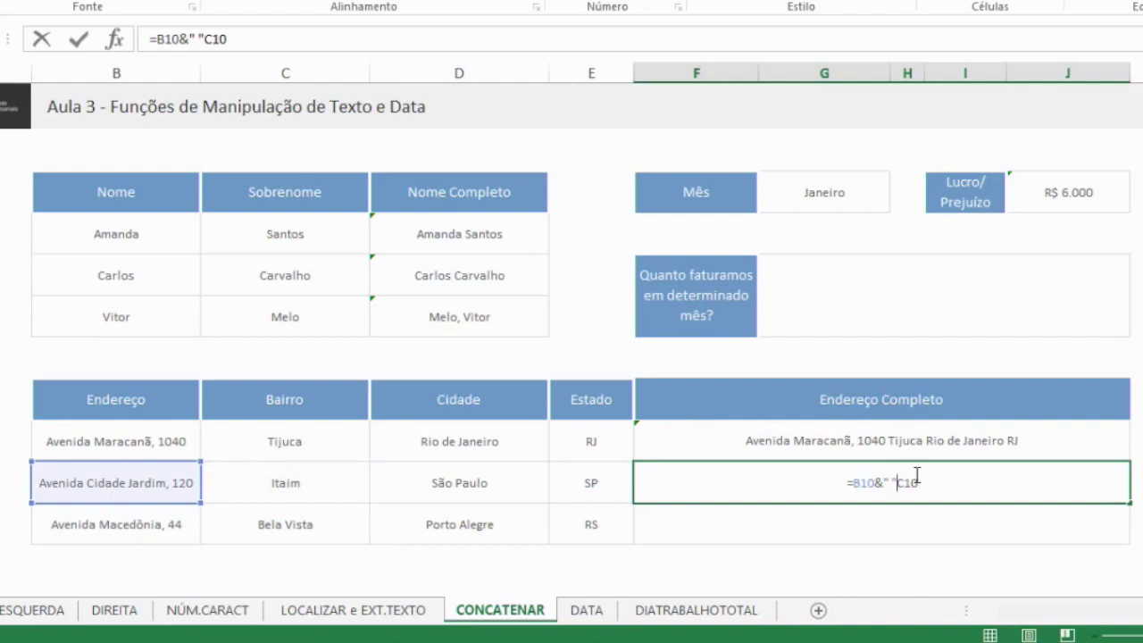
type("&")
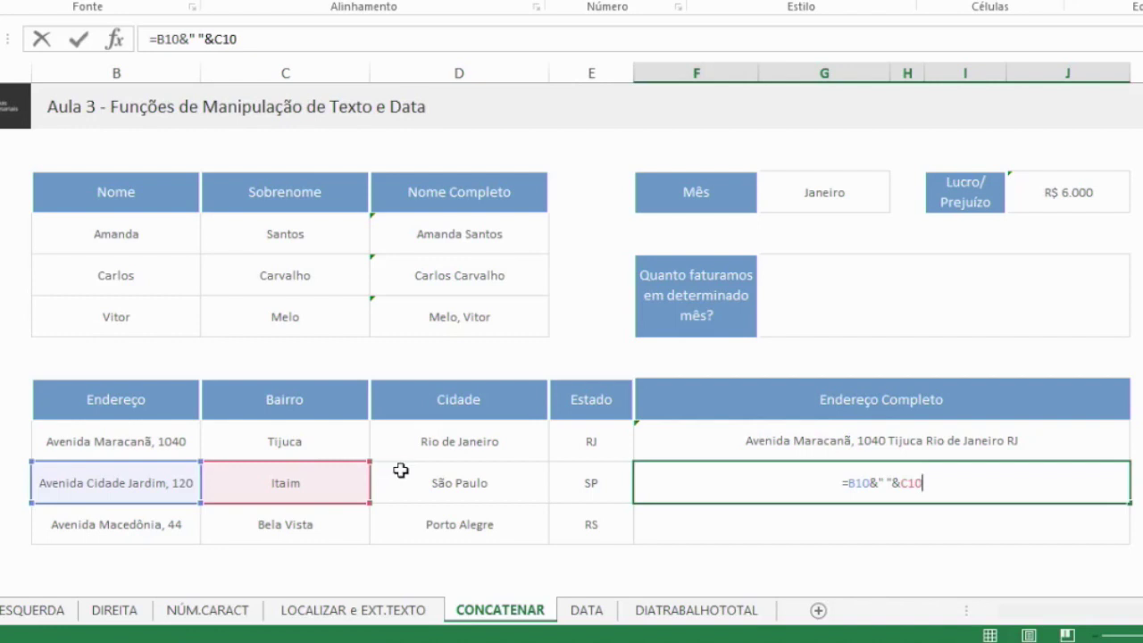
Append a quoted hyphen with spaces and the city cell to the F10 formula, giving =B10&" "&C10&" - "&D10.
type("&")
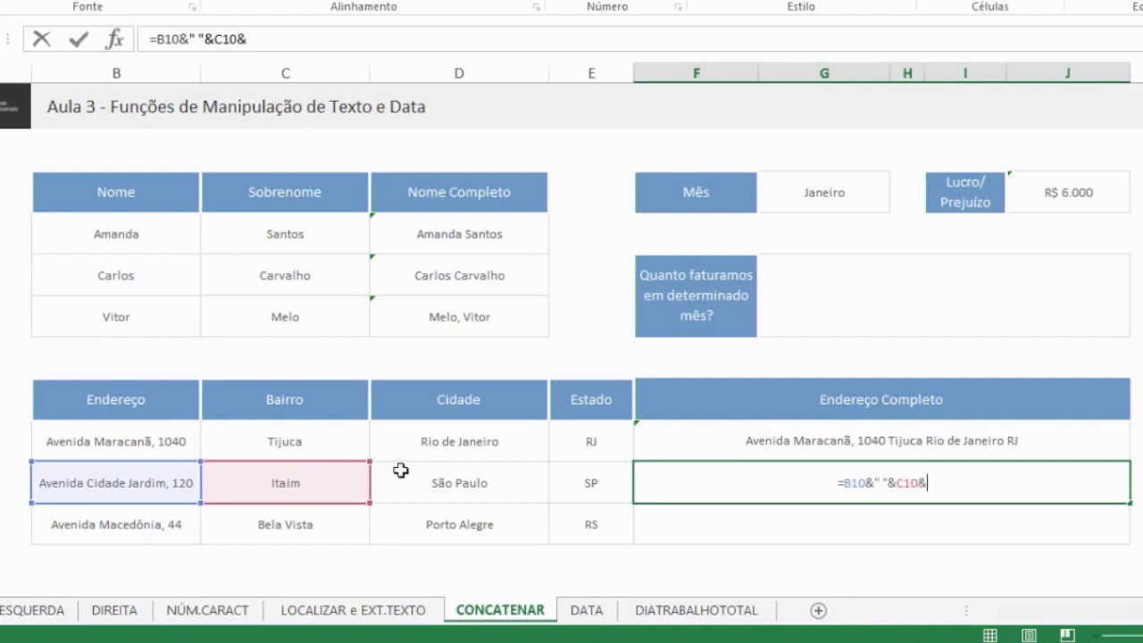
type("\"")
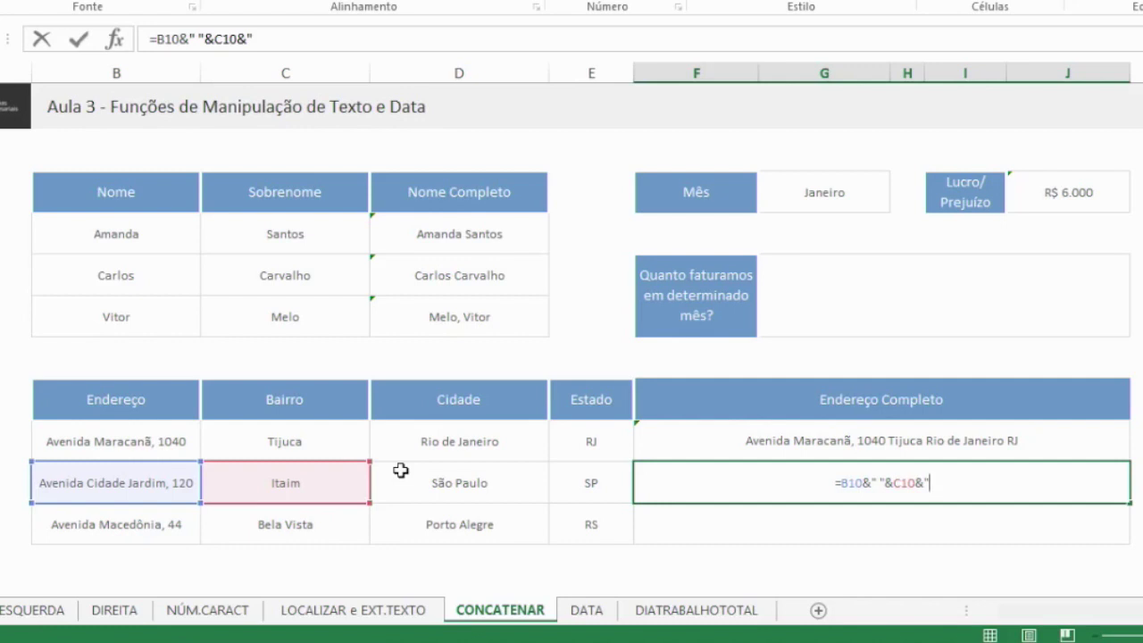
type("- \"")
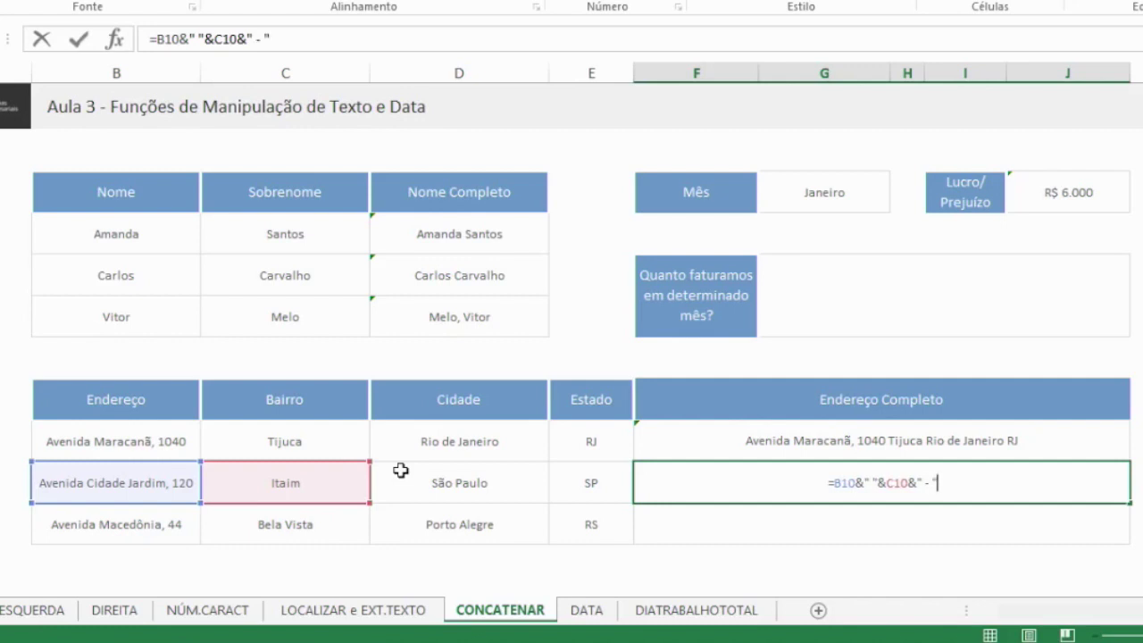
type("&")
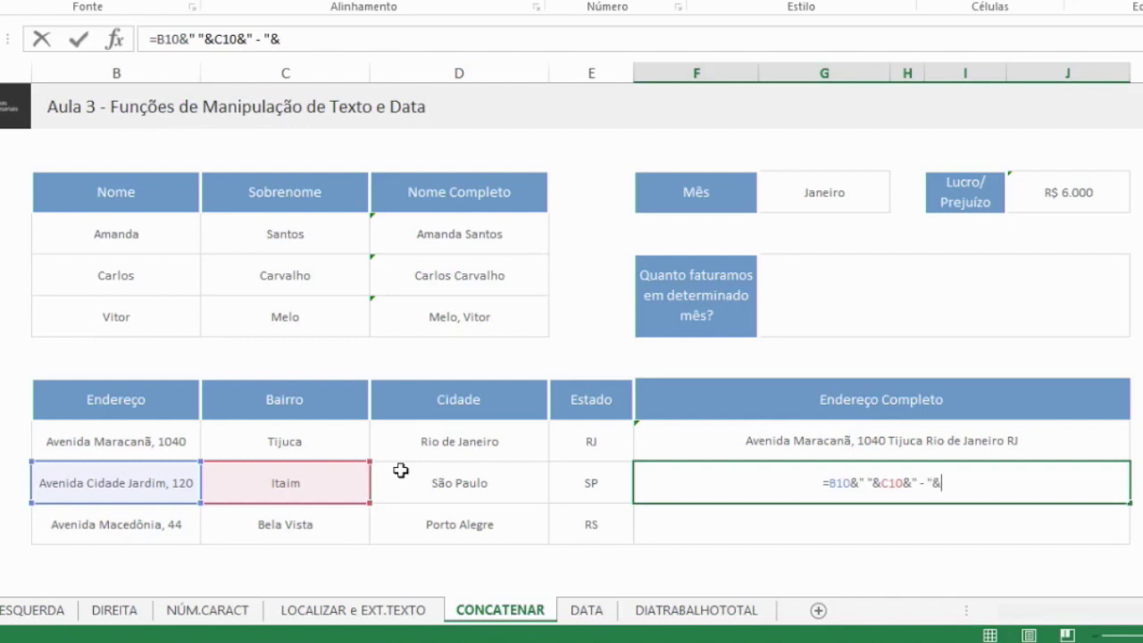
left_click(435, 493)
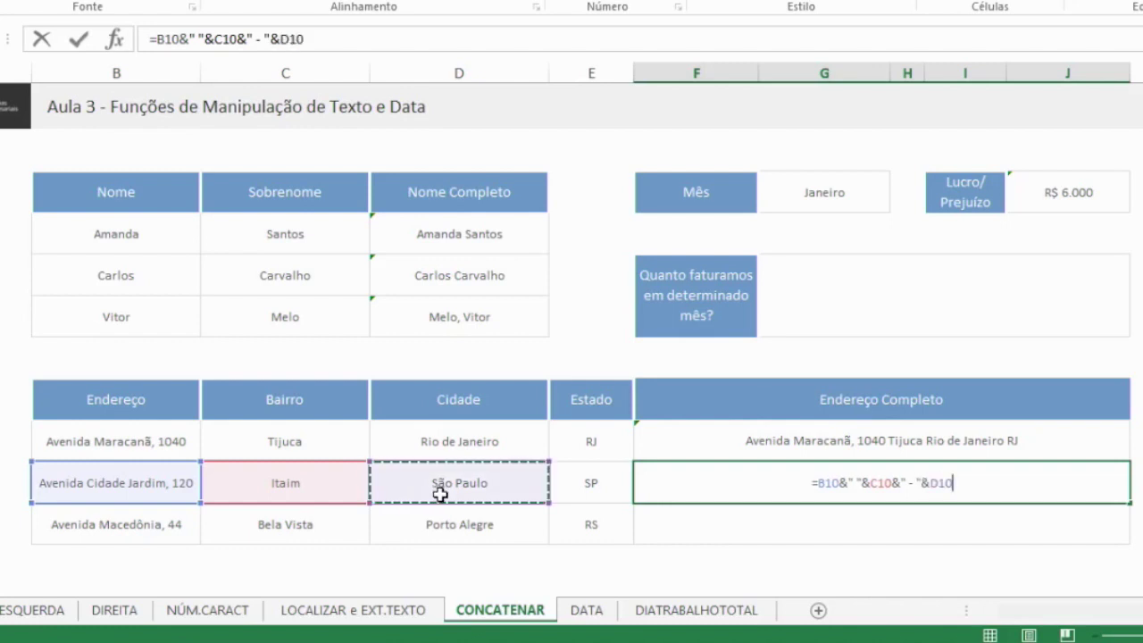
Append a quoted slash and the state cell to the F10 formula, completing =B10&" "&C10&" - "&D10&"/"&E10.
type("&")
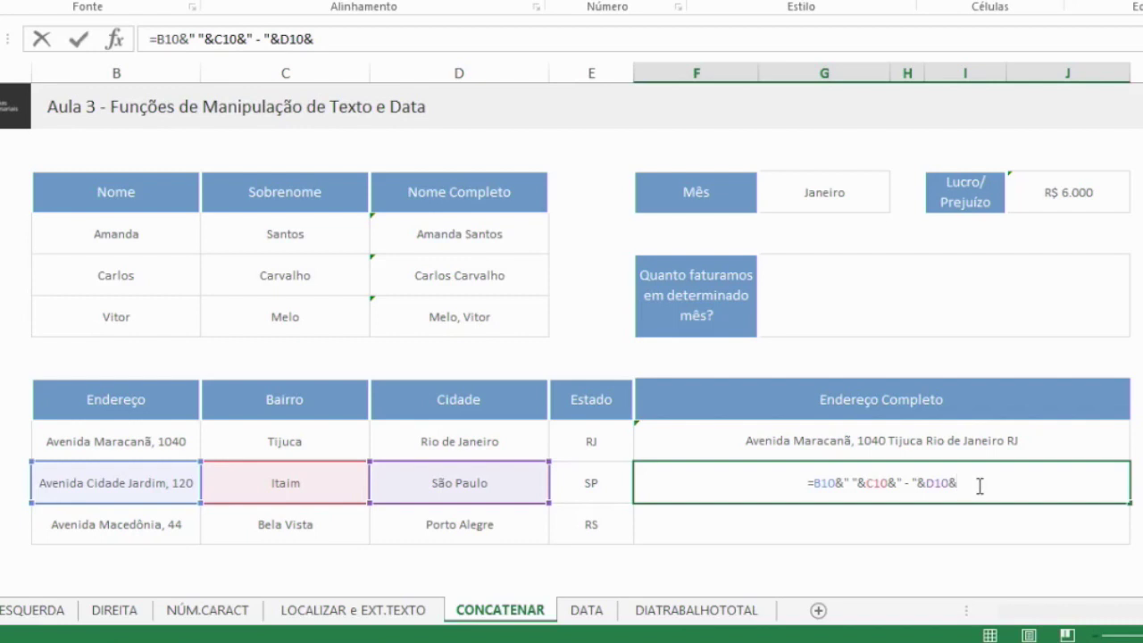
type("\"/\"")
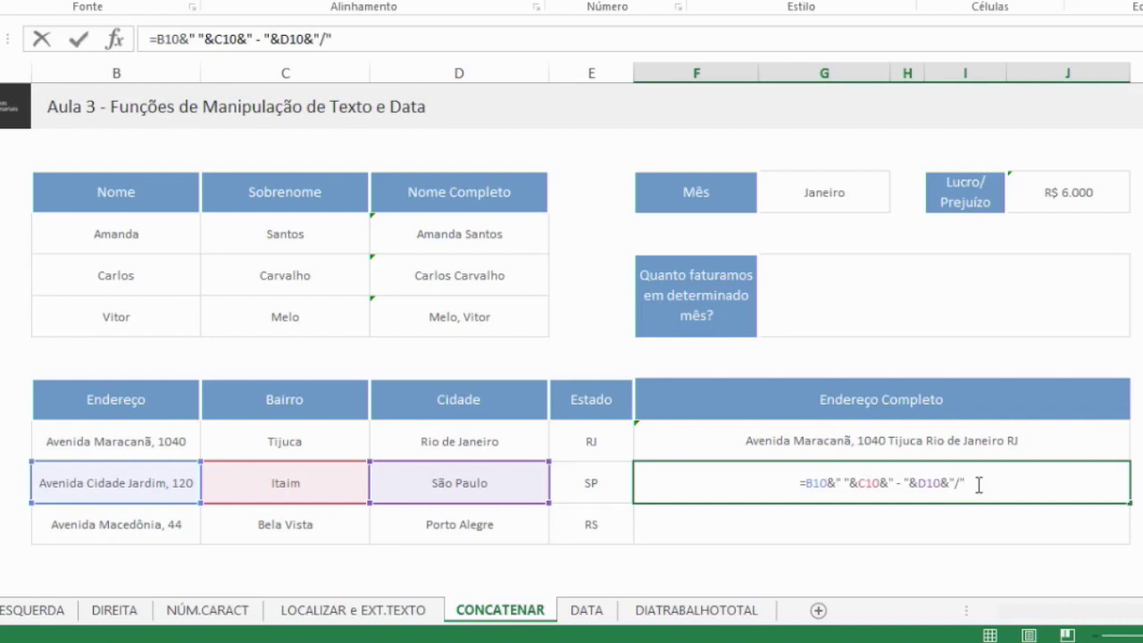
left_click(607, 483)
left_click(794, 483)
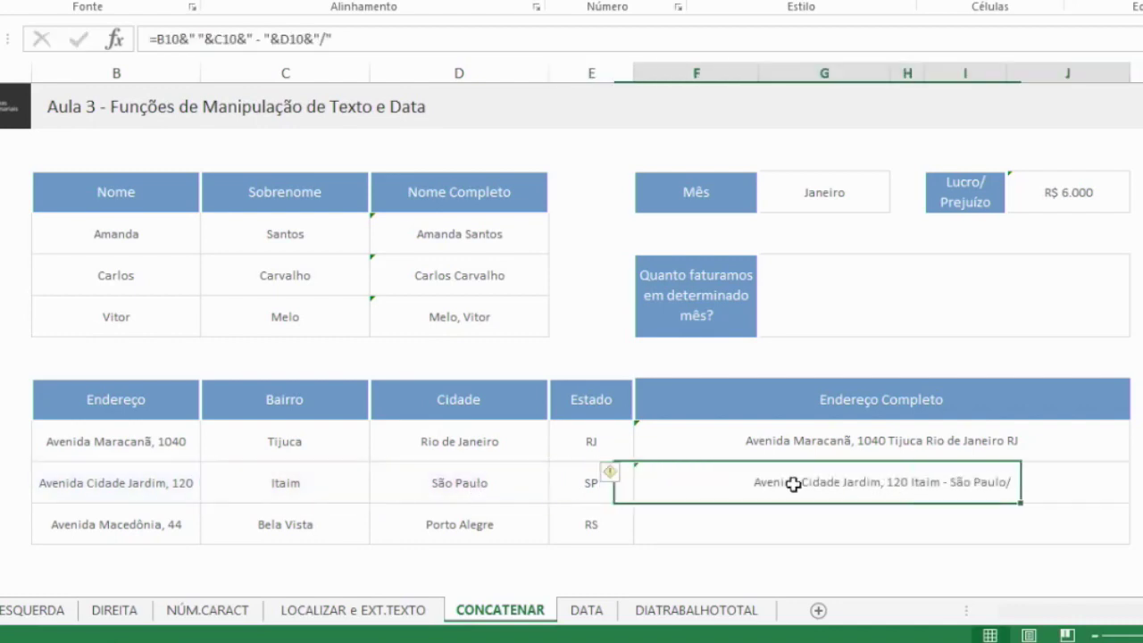
double_click(855, 483)
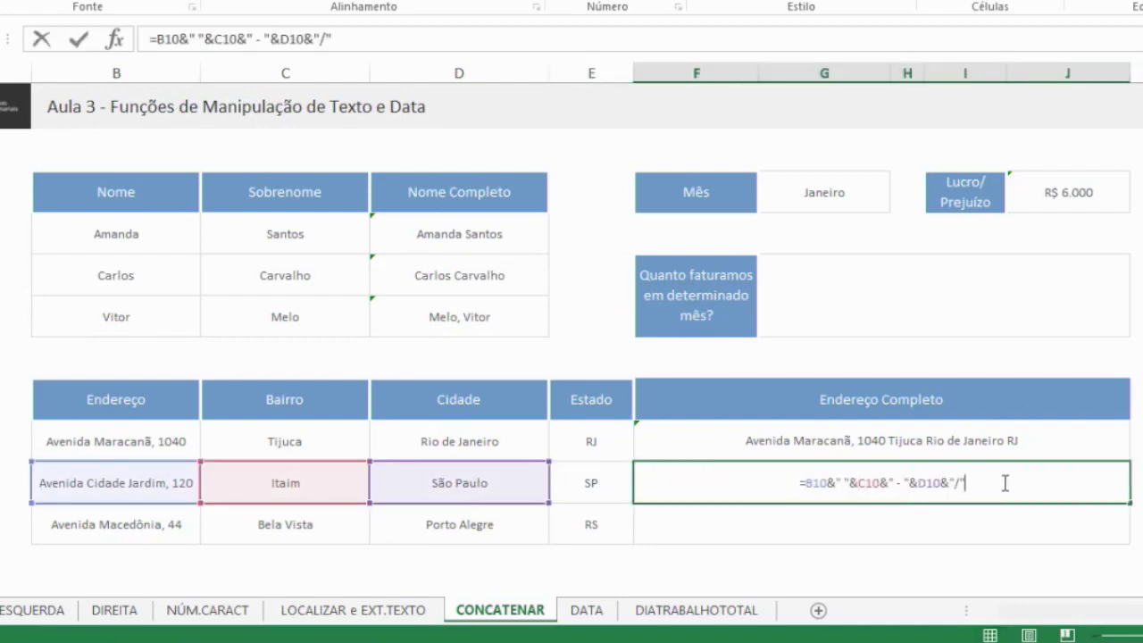
type("&")
left_click(579, 473)
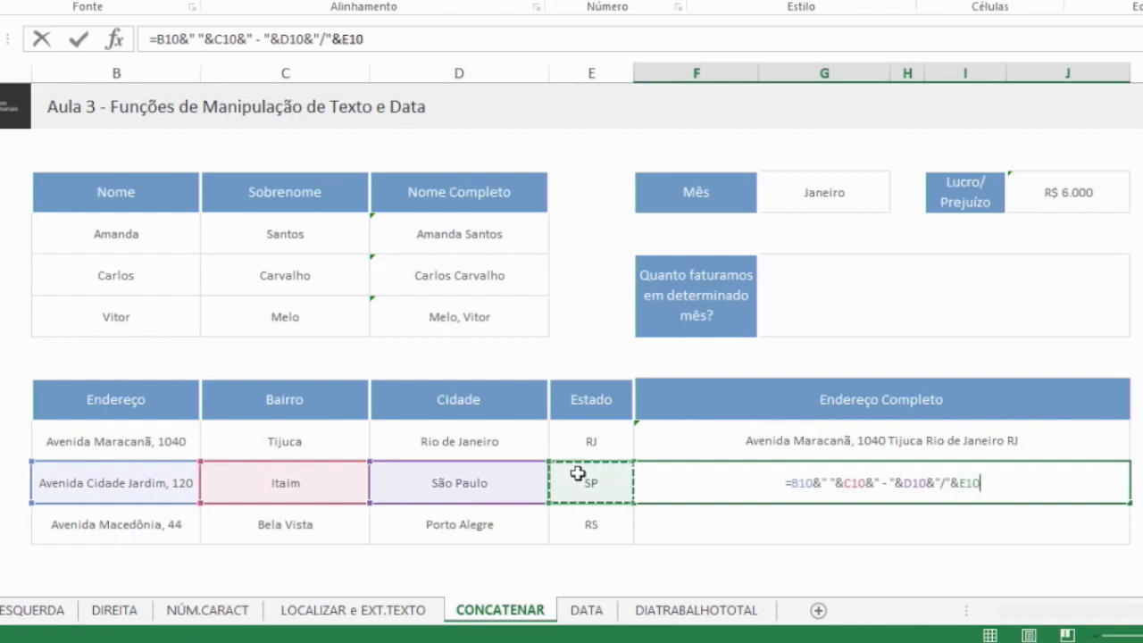
key("ctrl+Return")
key("Return")
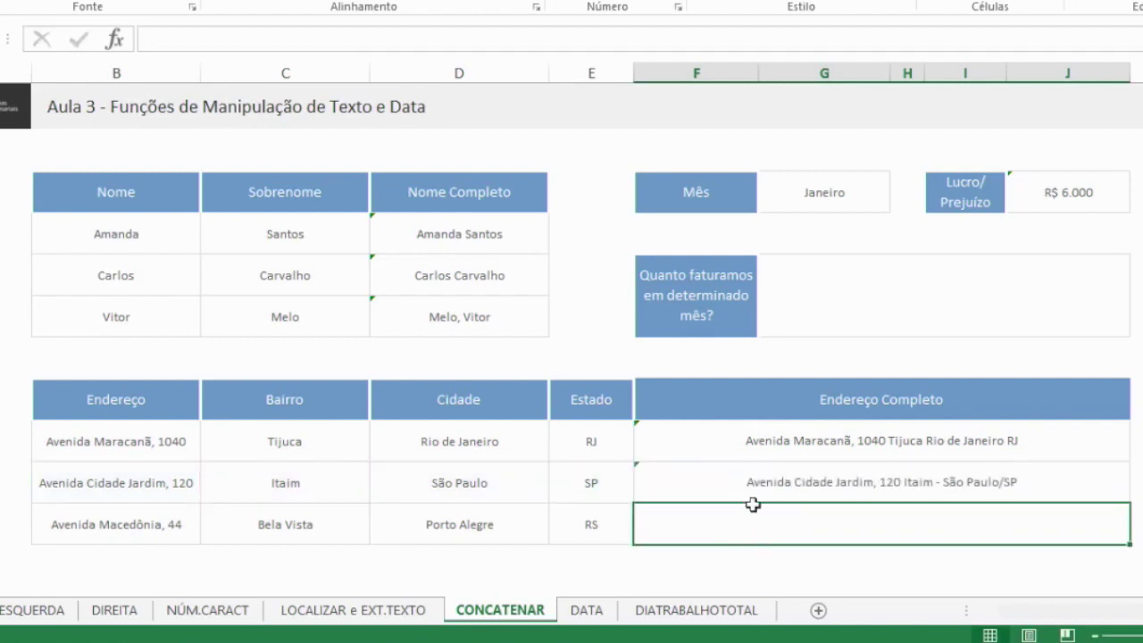
Change the first separator in F10 to a hyphen with spaces, giving =B10&" - "&C10&" - "&D10&"/"&E10.
double_click(912, 482)
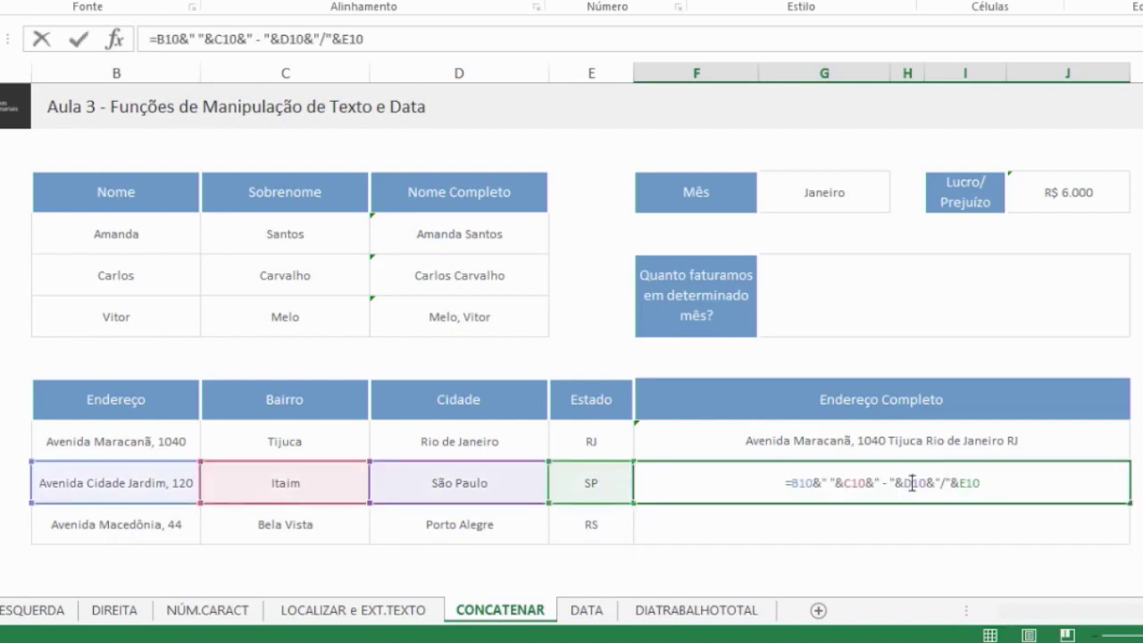
left_click(829, 482)
type("-")
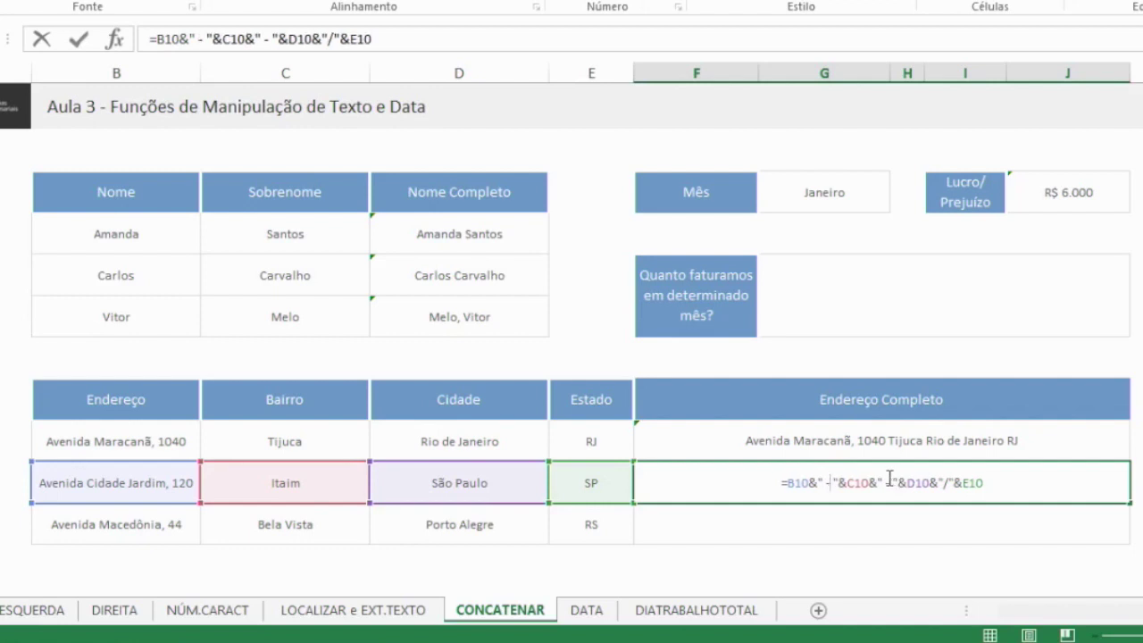
key("Return")
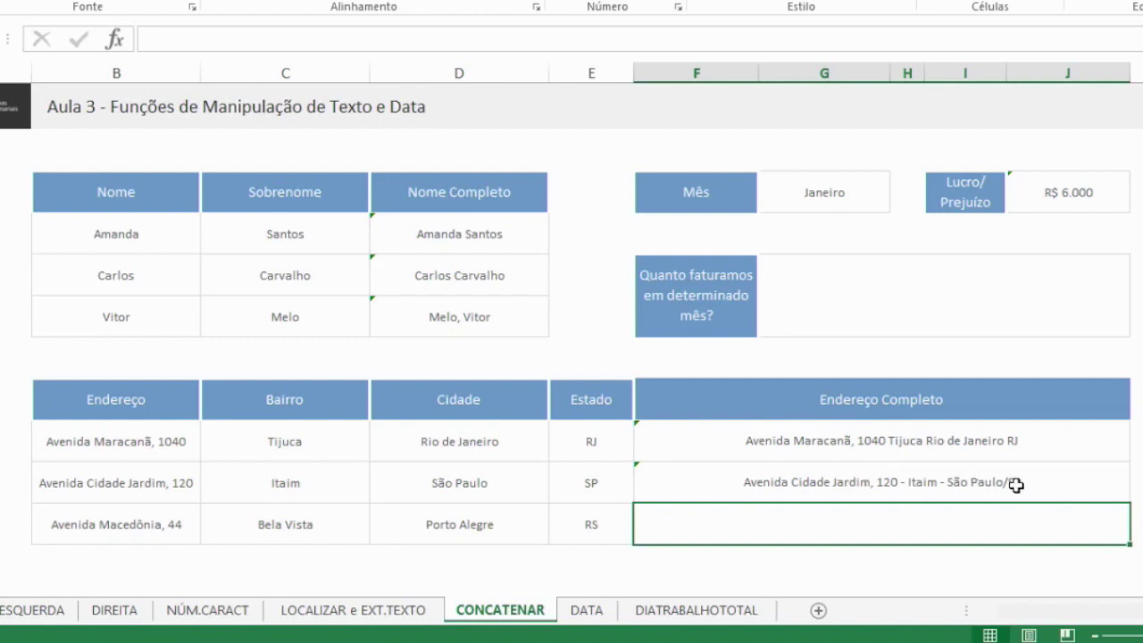
Compare the CONCATENAR formula in D5 with the ampersand formula in F10.
left_click(848, 490)
left_click(513, 273)
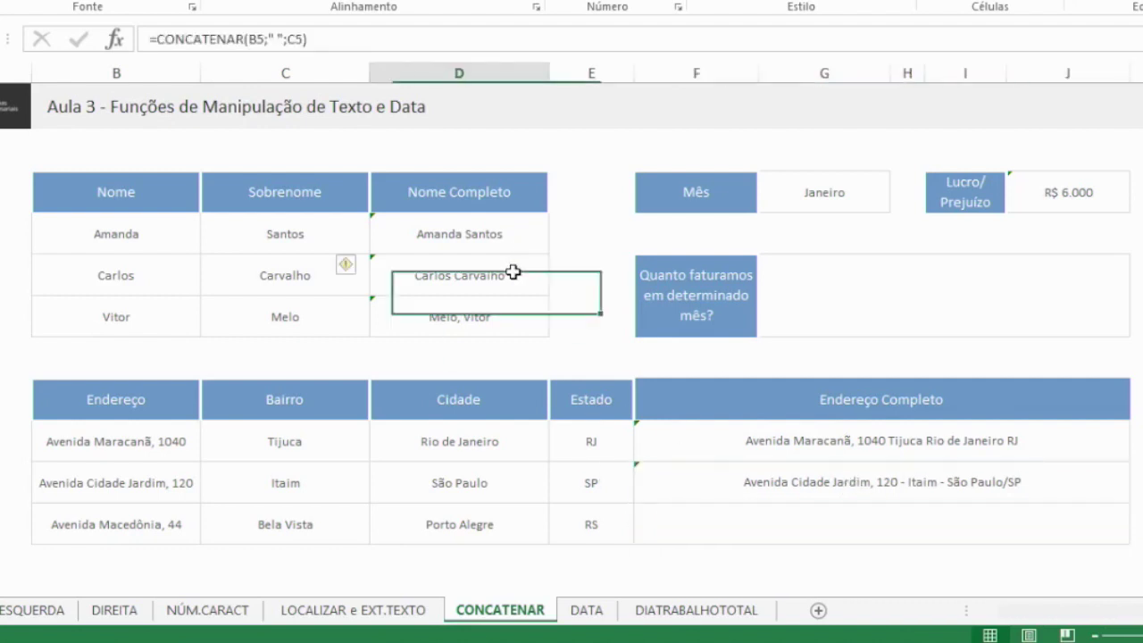
left_click(829, 465)
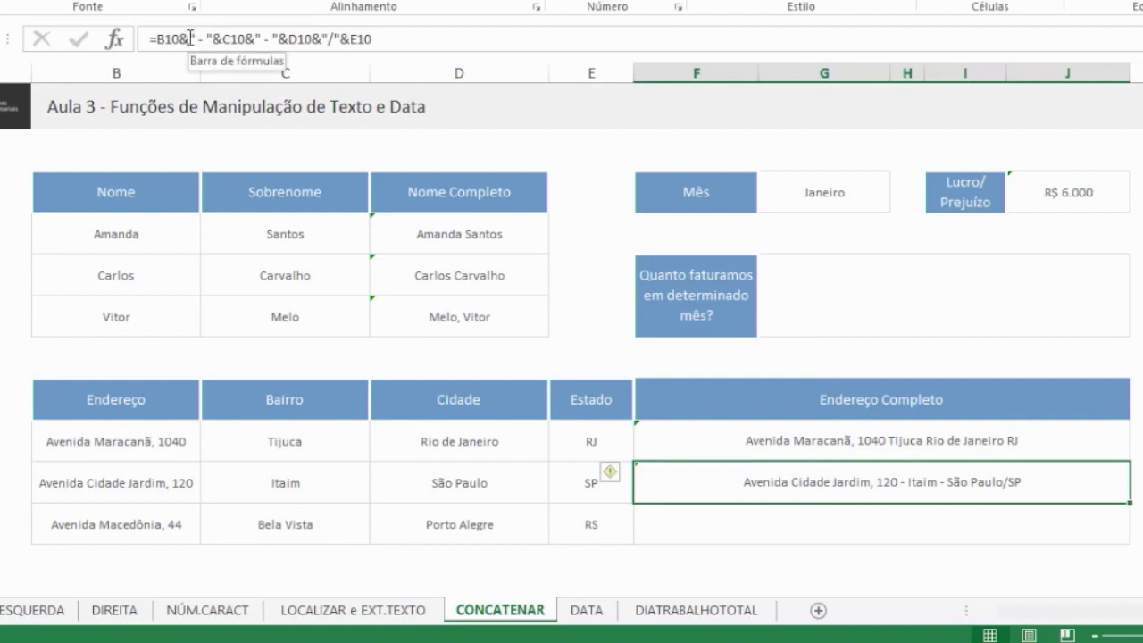
left_click(744, 527)
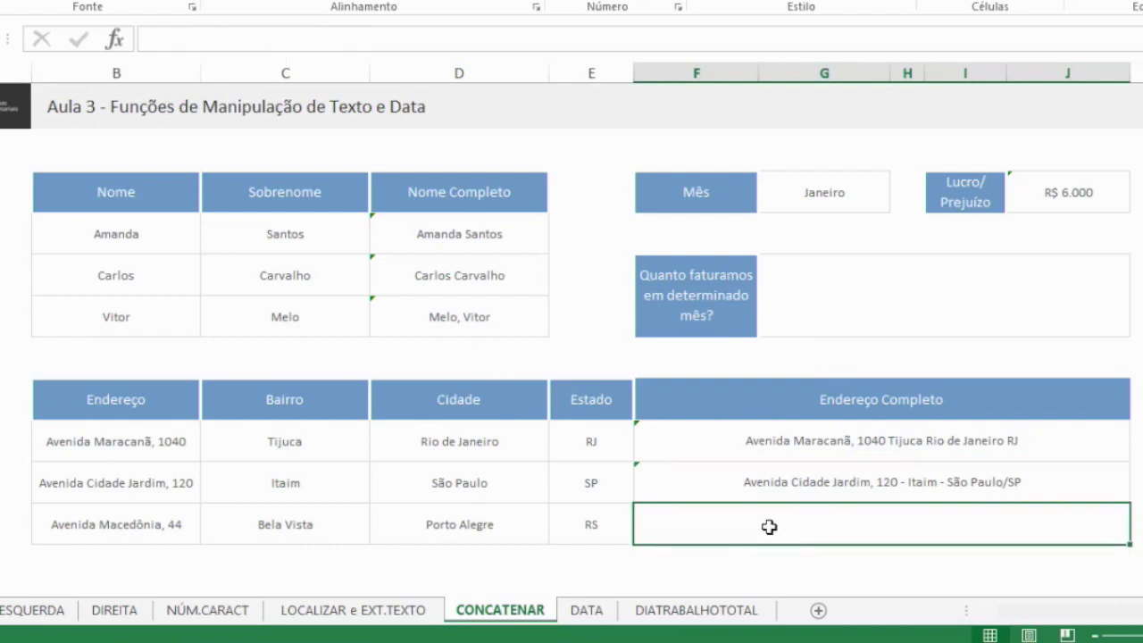
Join the address and neighbourhood cells with a space in F11 using the formula =B11&" "&C11.
type("=")
left_click(167, 518)
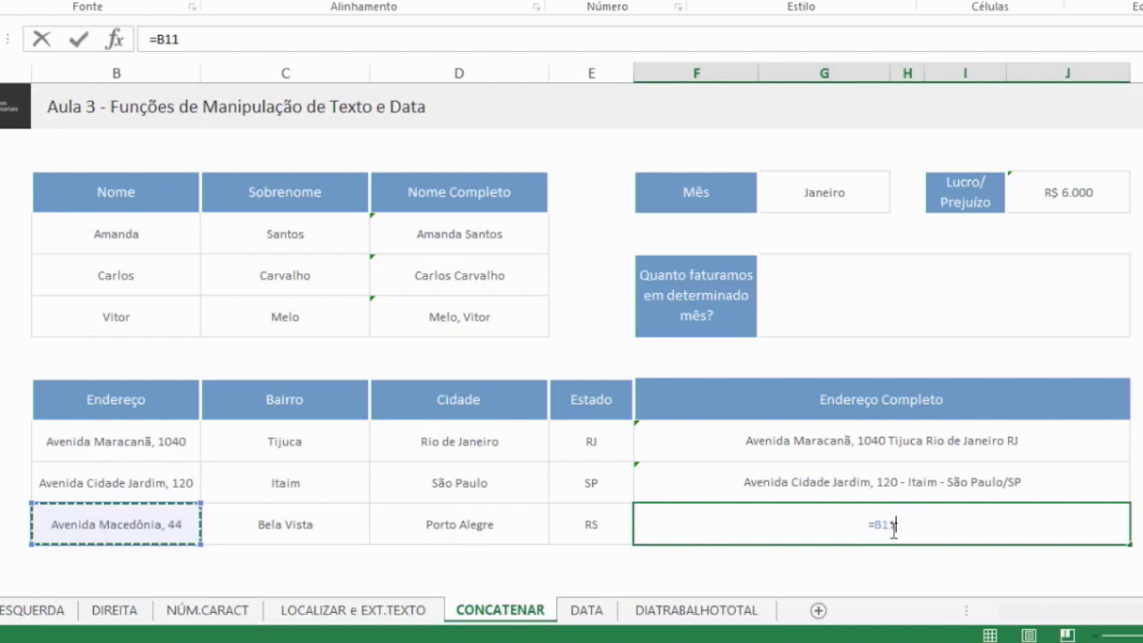
type("&")
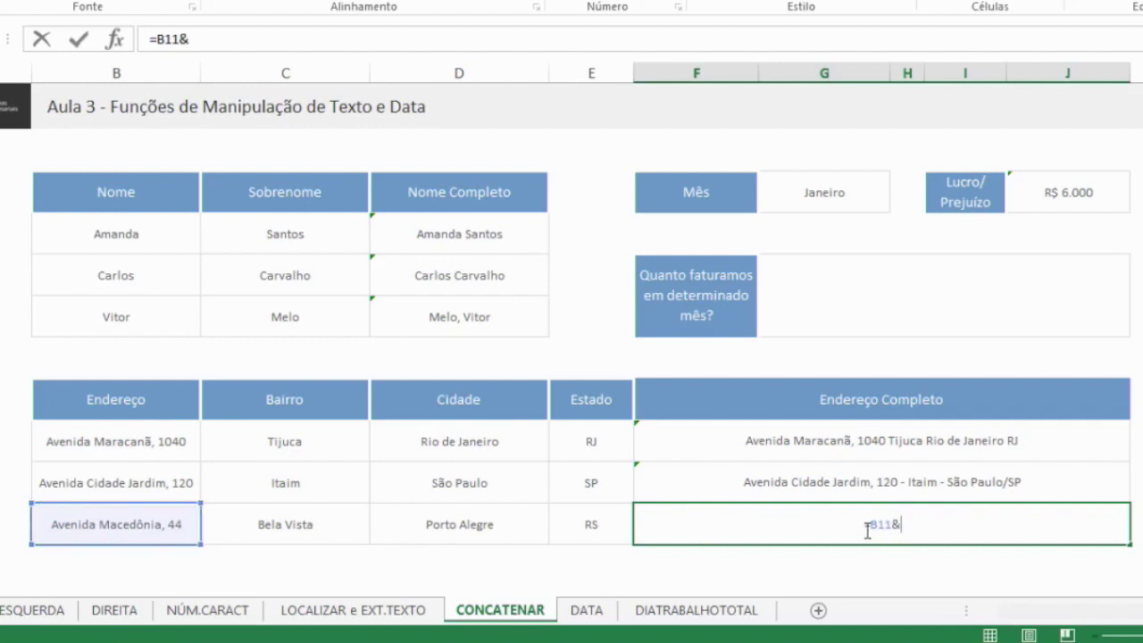
type("\" \"&")
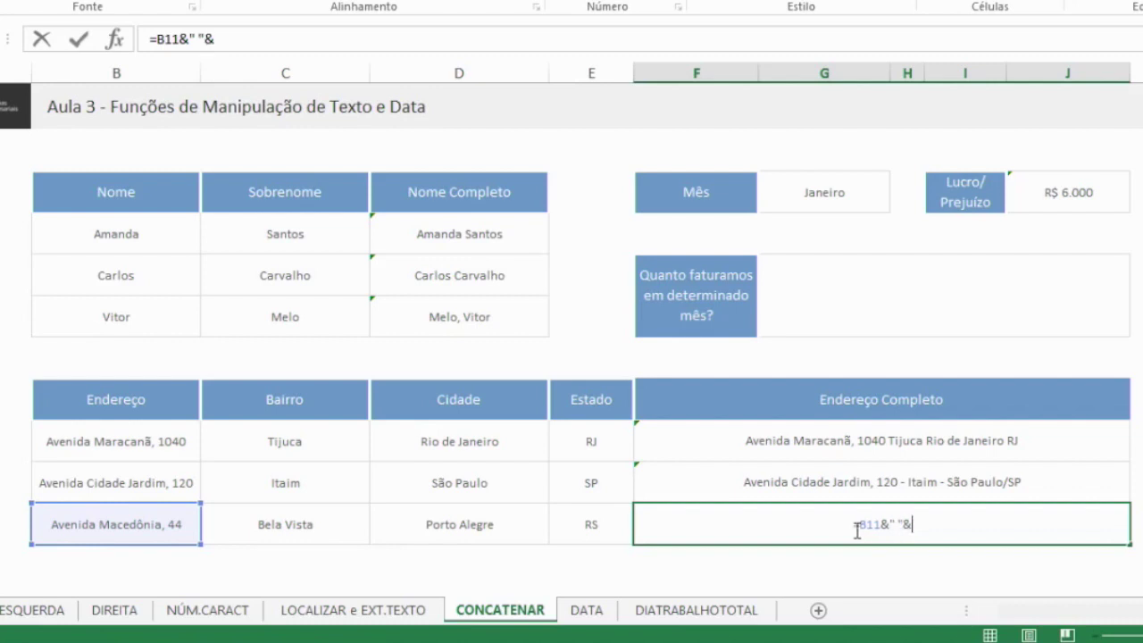
left_click(340, 533)
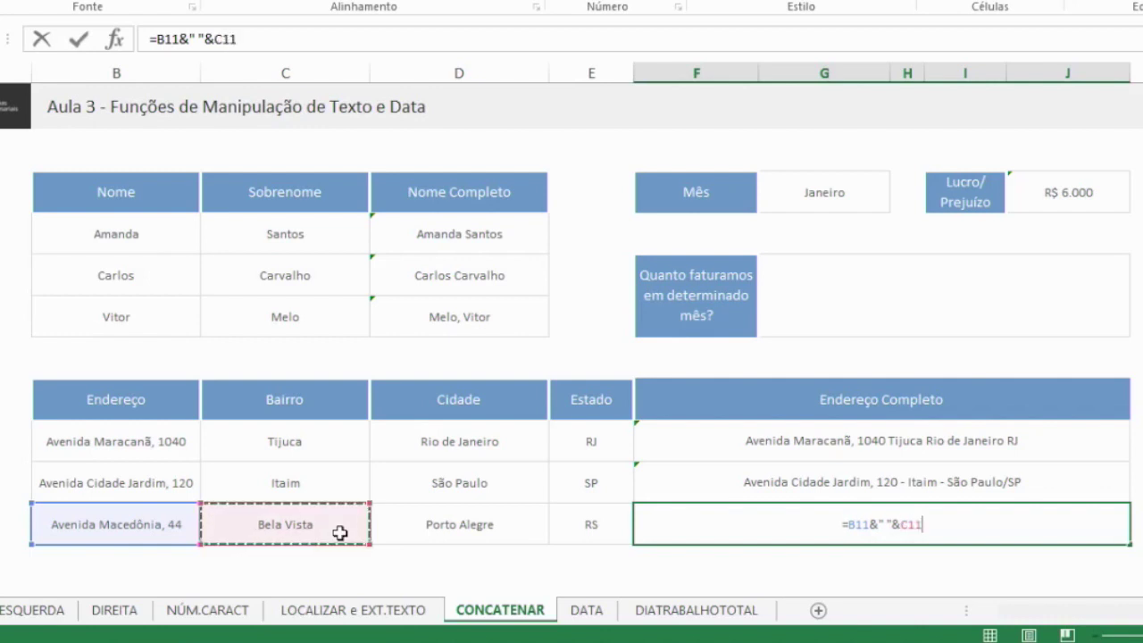
key("Return")
left_click(878, 524)
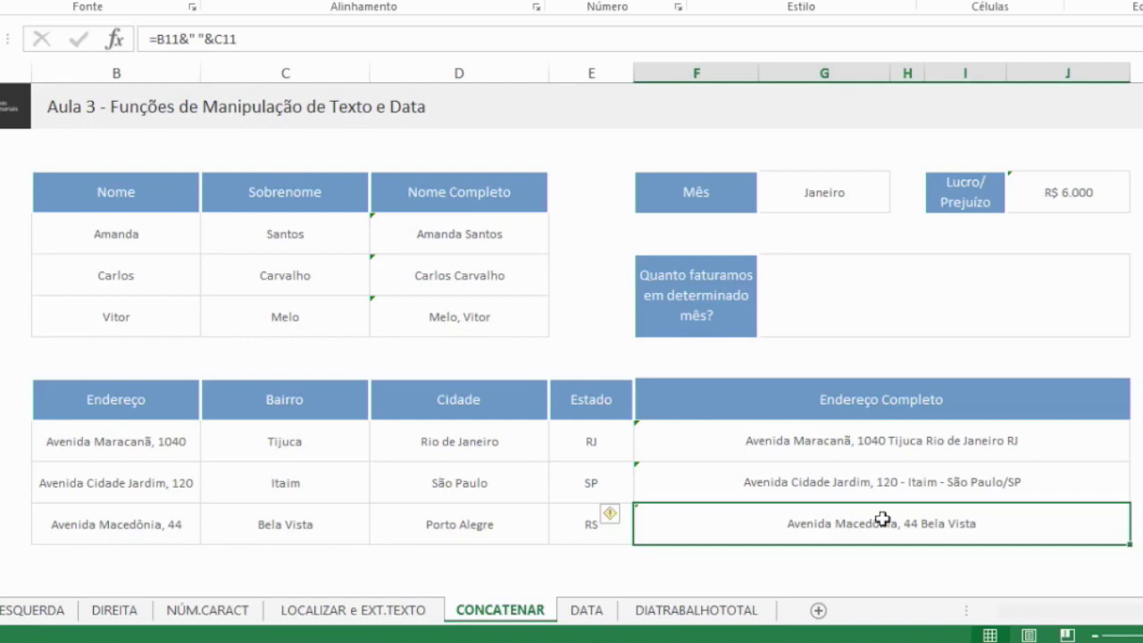
Test the Mês selector with Fevereiro and Março, checking the Lucro/Prejuízo cell, and set it back to Janeiro.
left_click(924, 318)
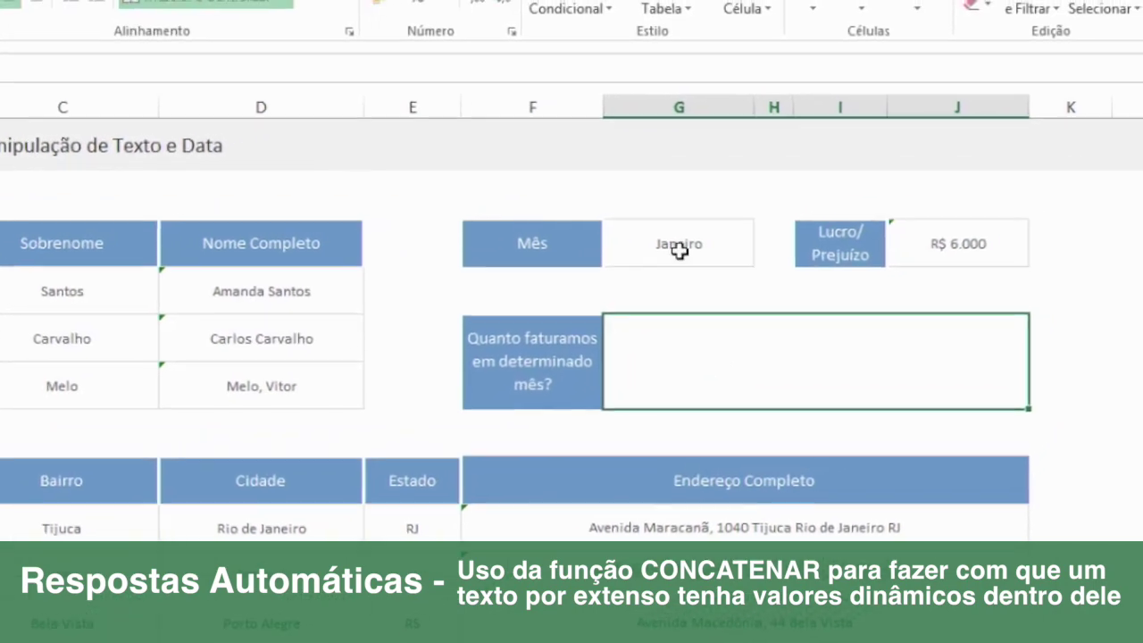
left_click(729, 227)
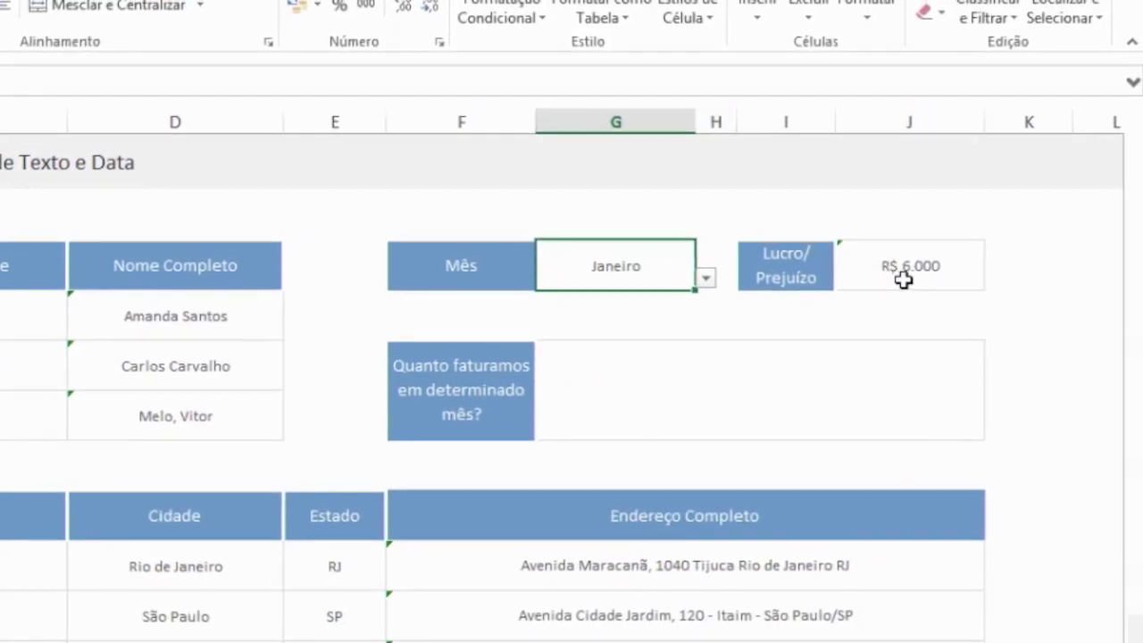
left_click(955, 257)
left_click(616, 271)
left_click(705, 278)
left_click(650, 315)
left_click(706, 278)
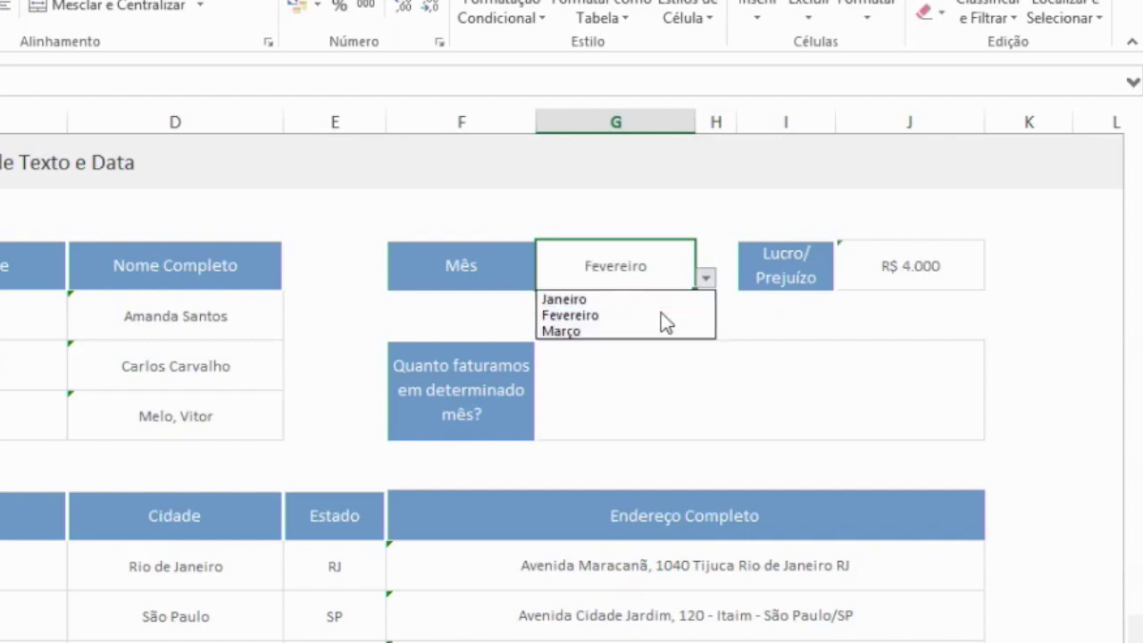
left_click(653, 331)
left_click(933, 265)
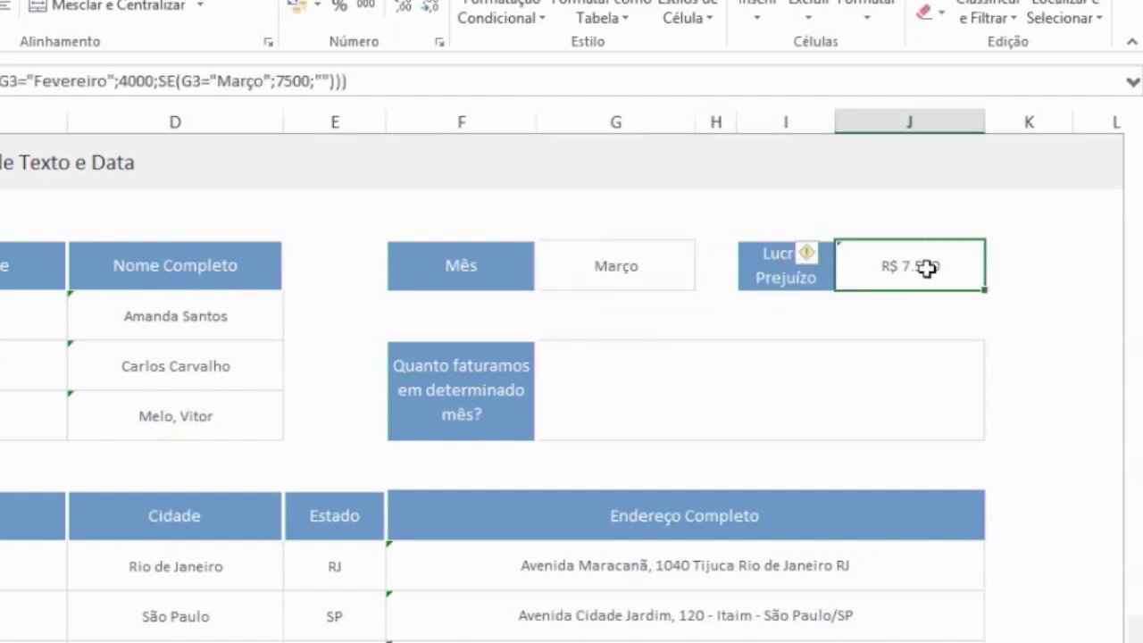
left_click(650, 271)
left_click(705, 278)
left_click(689, 298)
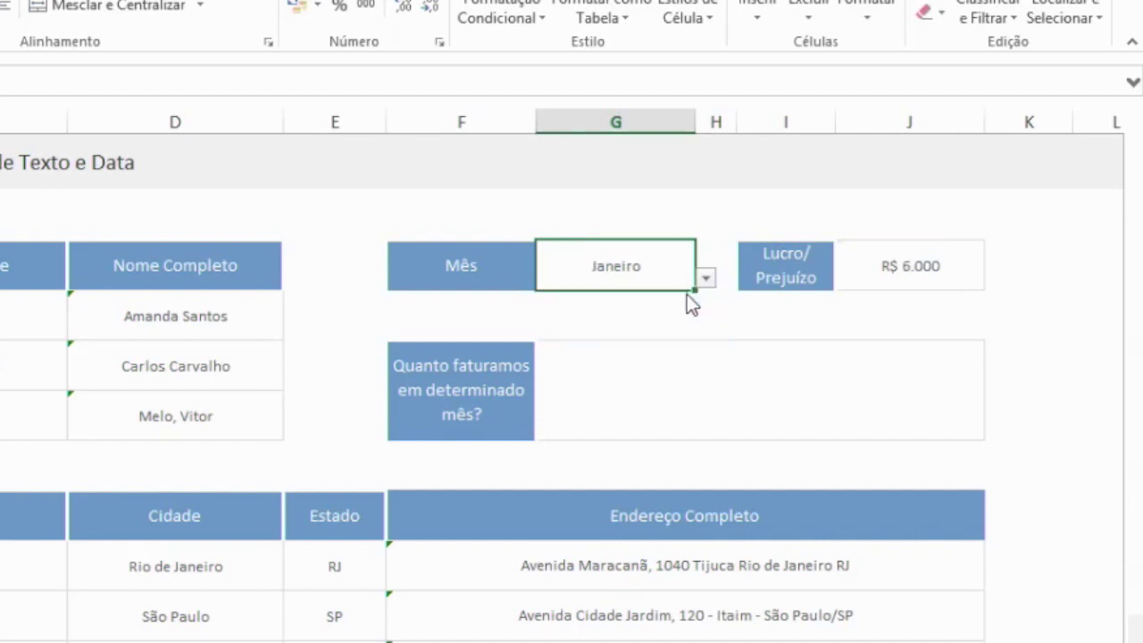
Start the formula ="No mês"&G3 in the answer cell for "Quanto faturamos em determinado mês?".
left_click(659, 381)
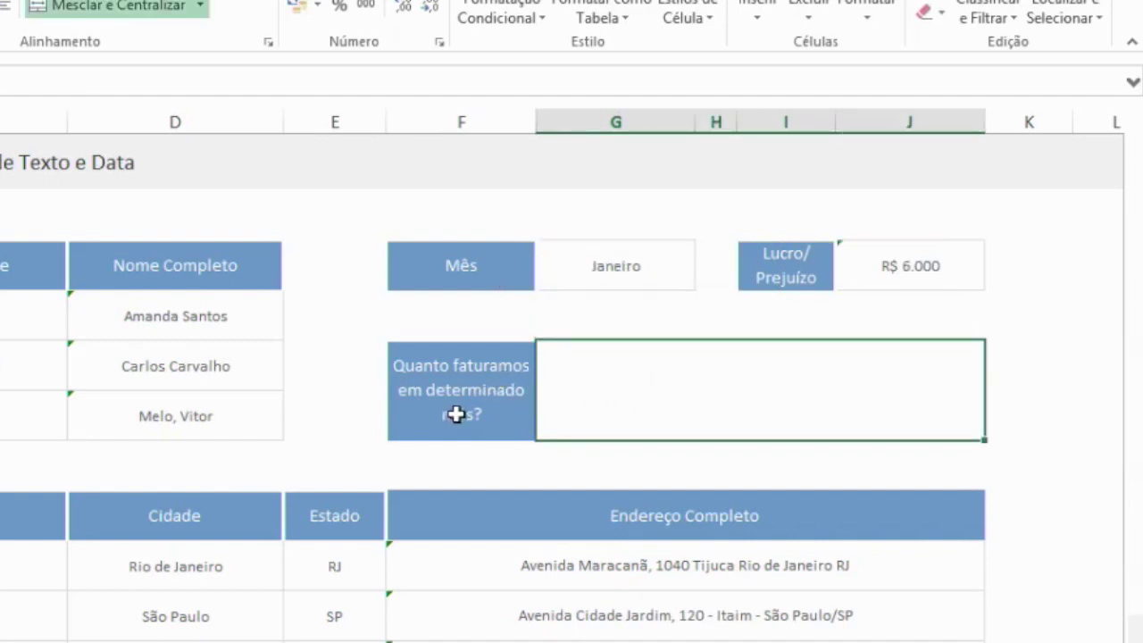
type("=")
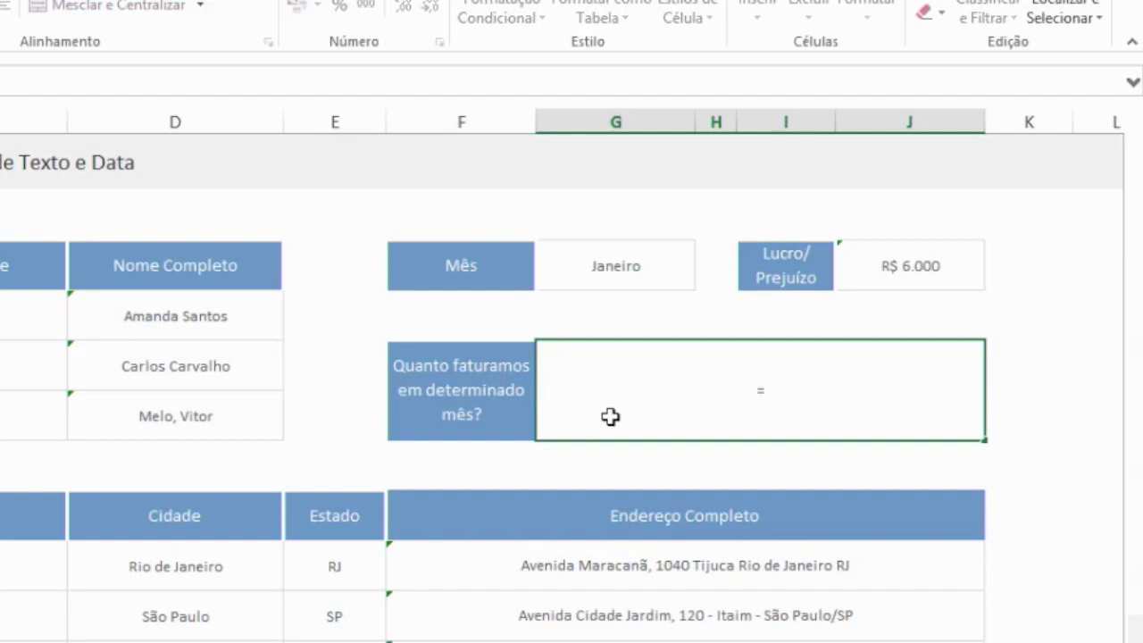
type("\"No mês\"&")
left_click(628, 272)
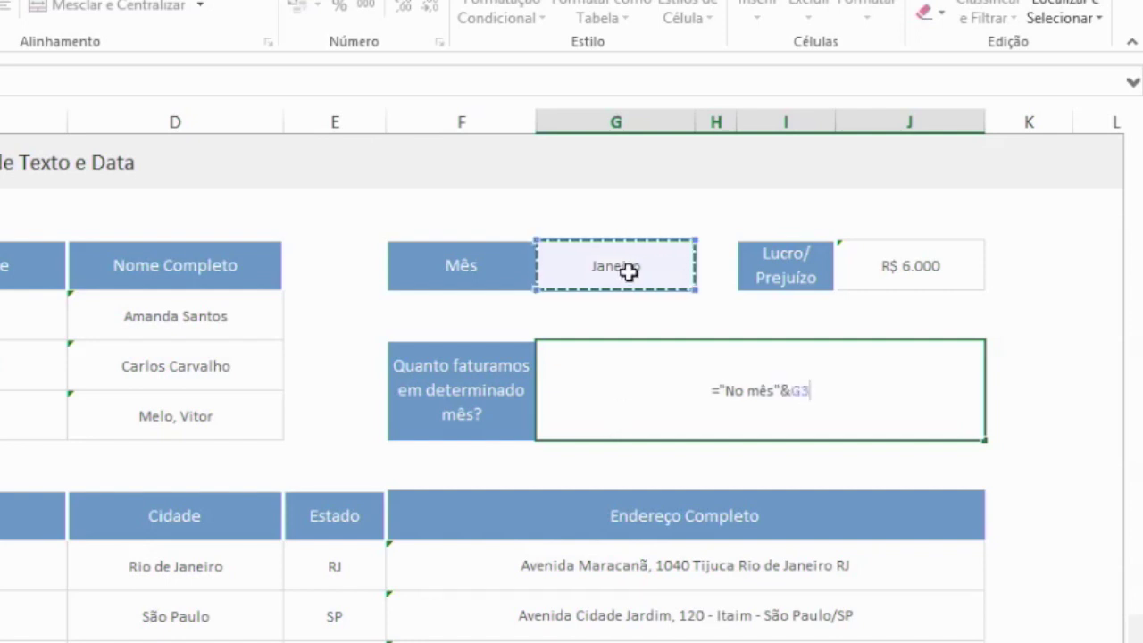
Append the quoted text " a empresa x faturou" to the answer formula, giving ="No mês"&G3&" a empresa x faturou".
type("&")
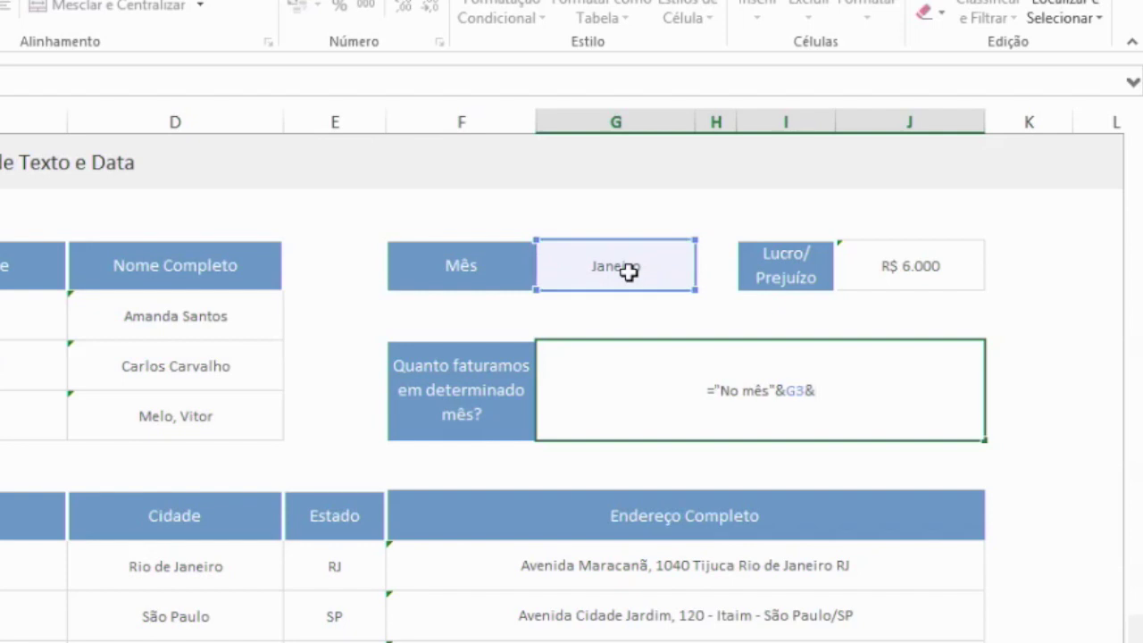
type("\"")
type(" a e")
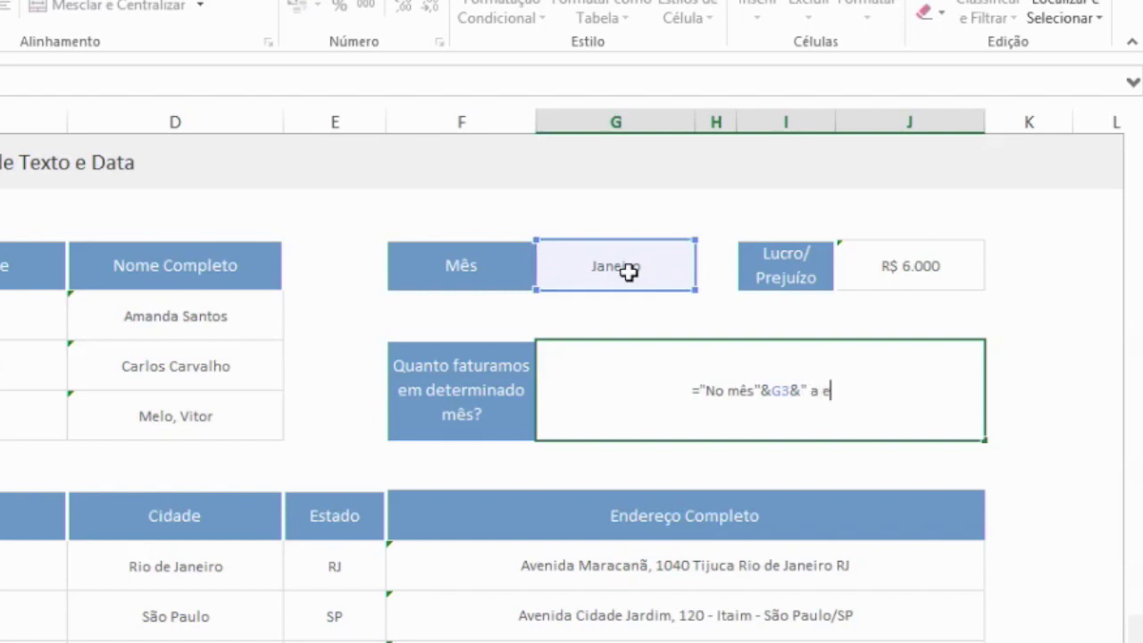
type("mpresa x")
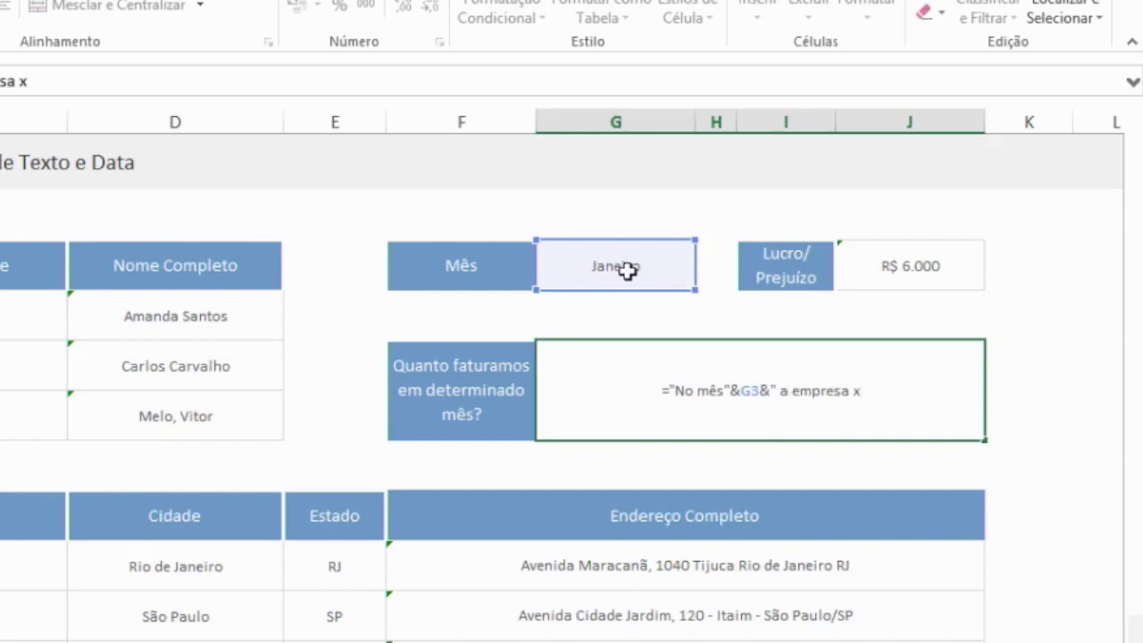
type(" fatur")
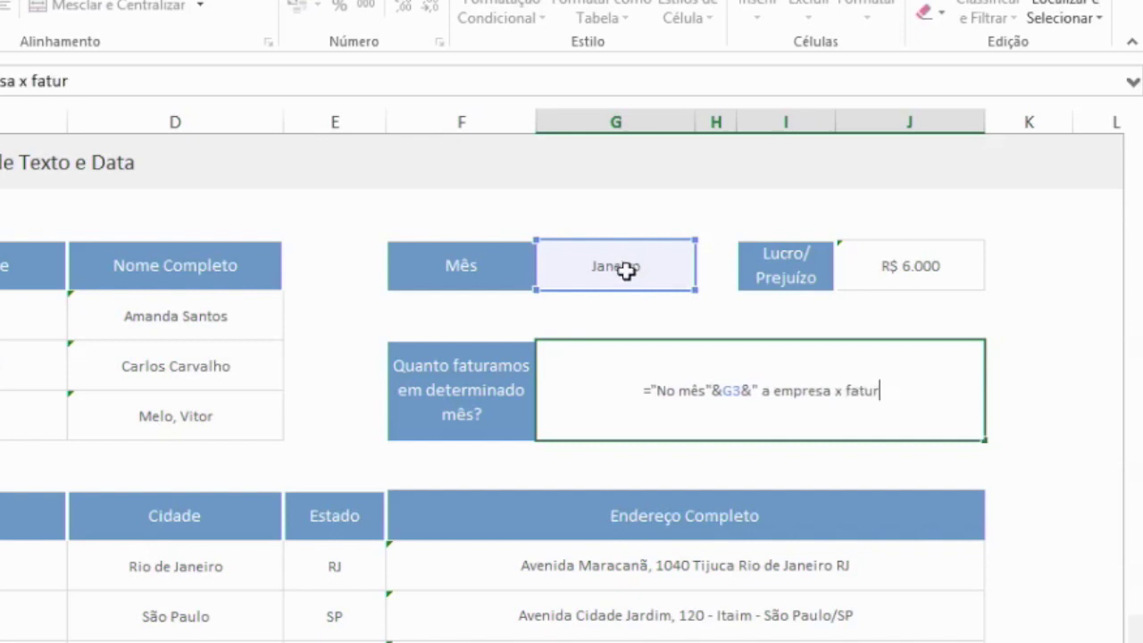
type("ou\"")
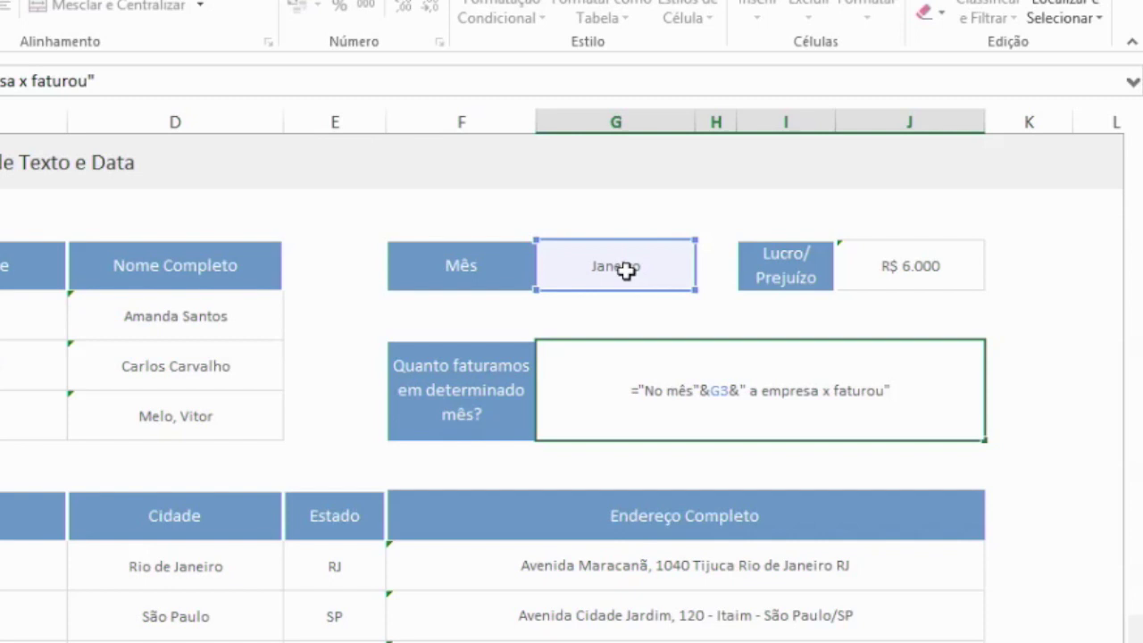
Add trailing spaces inside both quoted texts and append the profit cell, completing ="No mês "&G3&" a empresa x faturou "&J3.
left_click(888, 390)
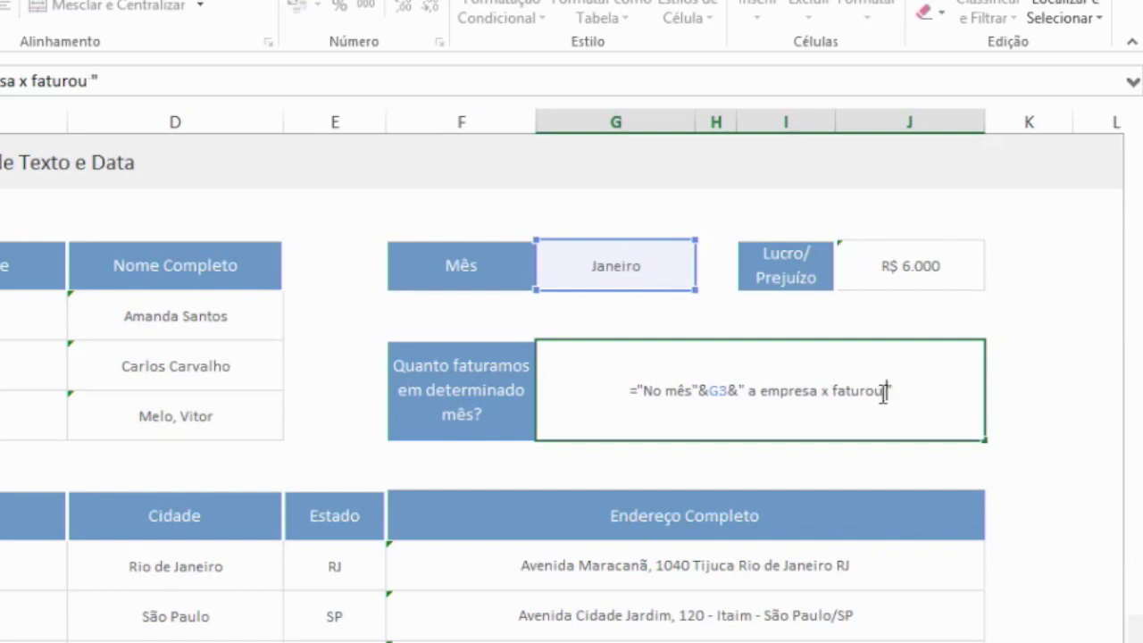
left_click(692, 392)
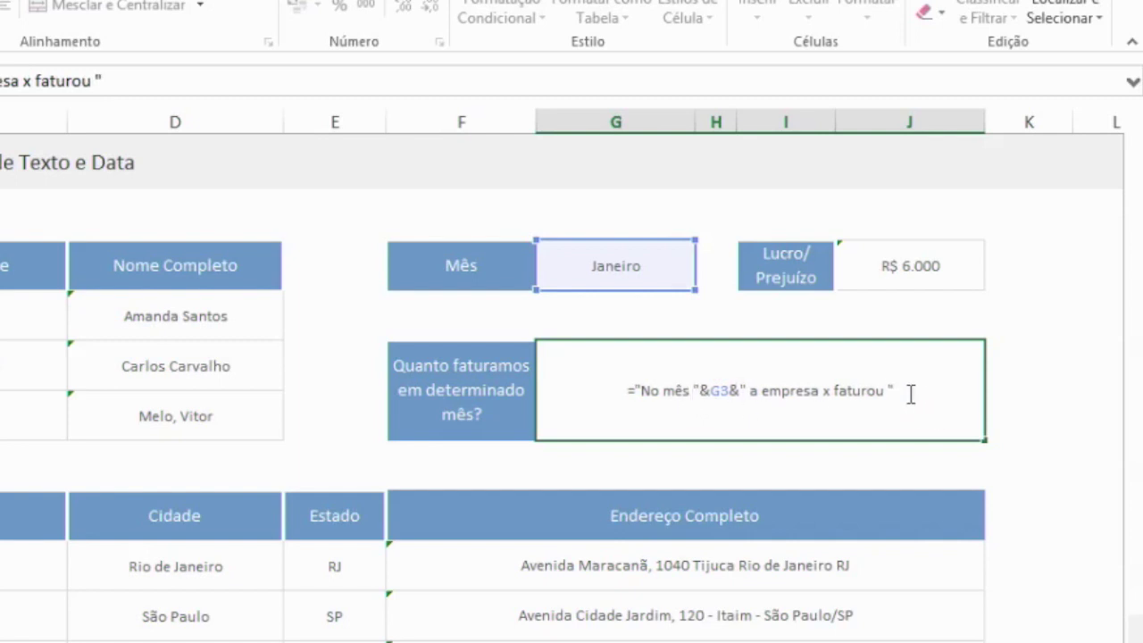
type("&")
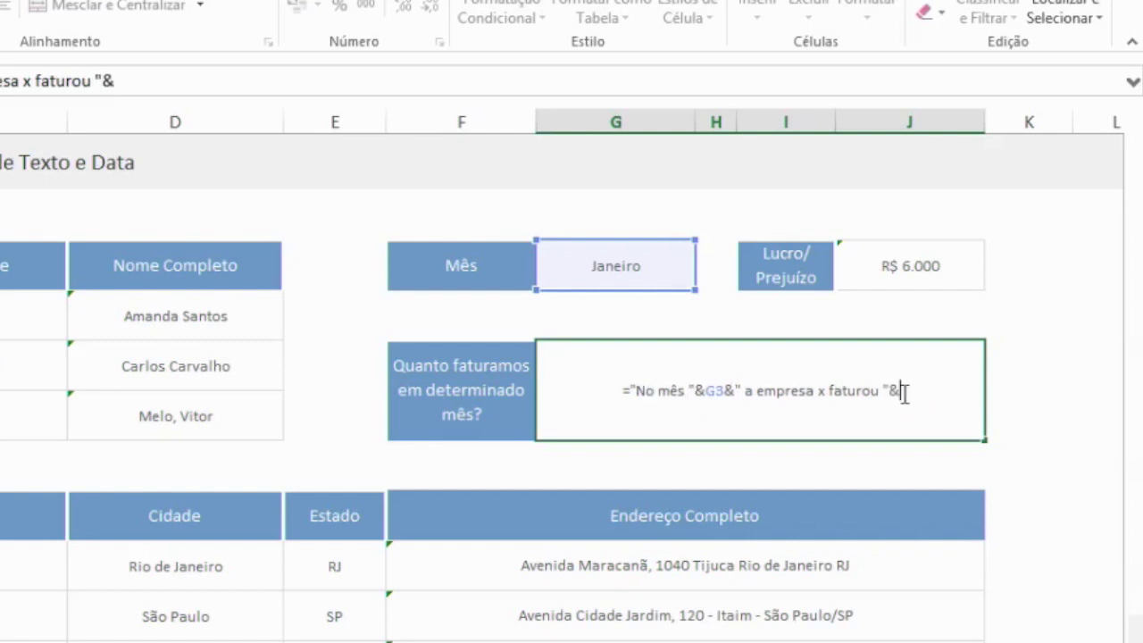
left_click(912, 254)
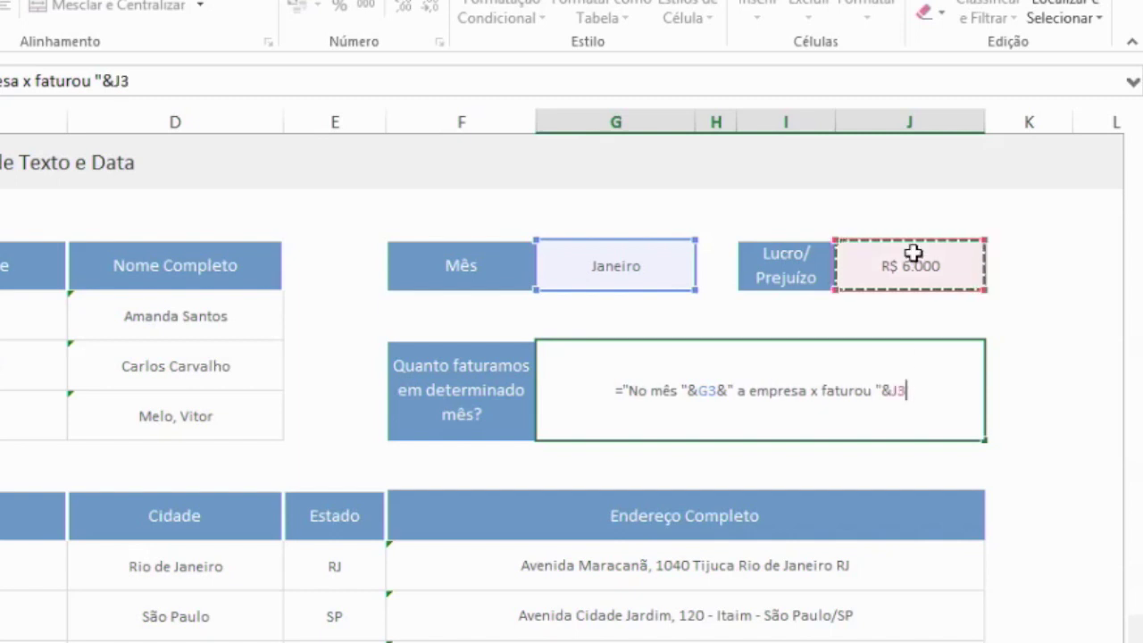
key("Return")
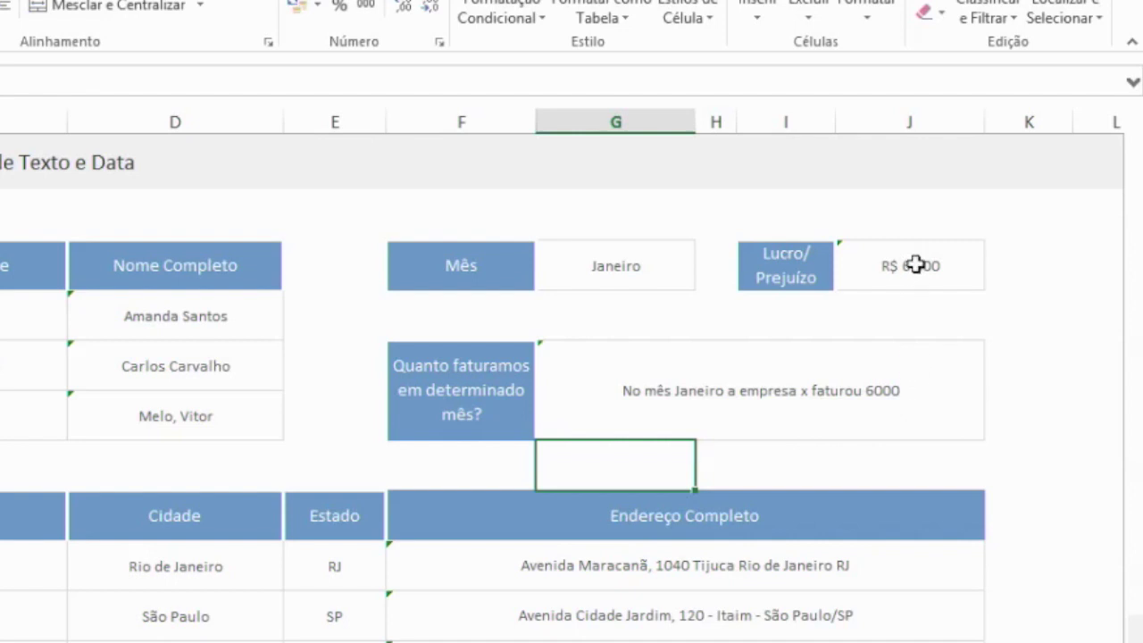
Insert R$ before the closing quote after "faturou" in the answer formula.
left_click(848, 395)
double_click(873, 393)
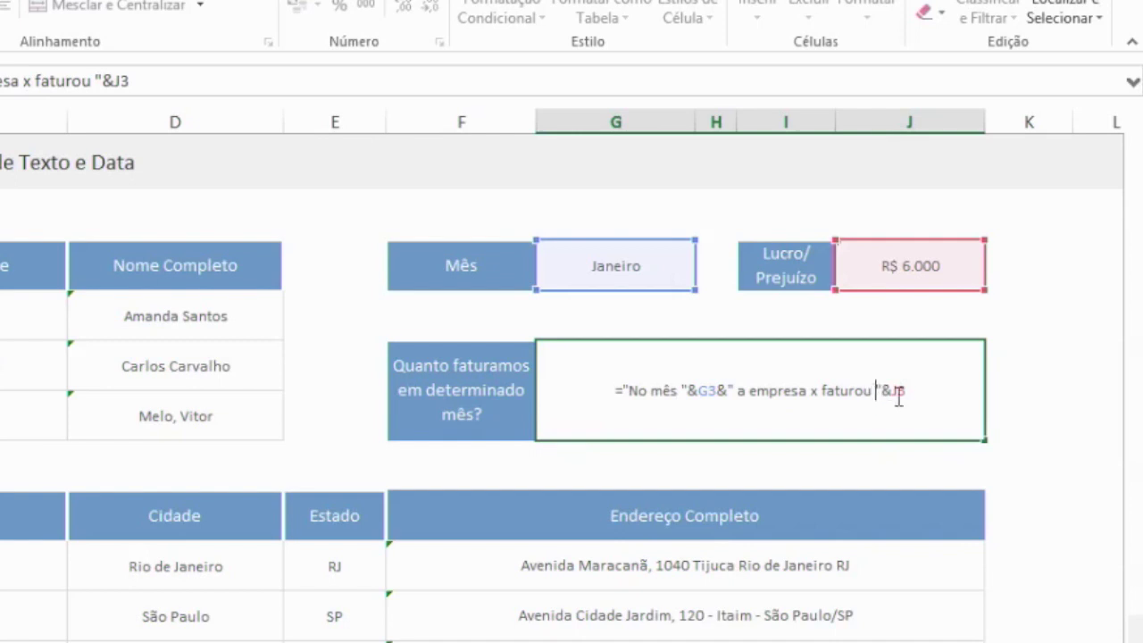
type("R$")
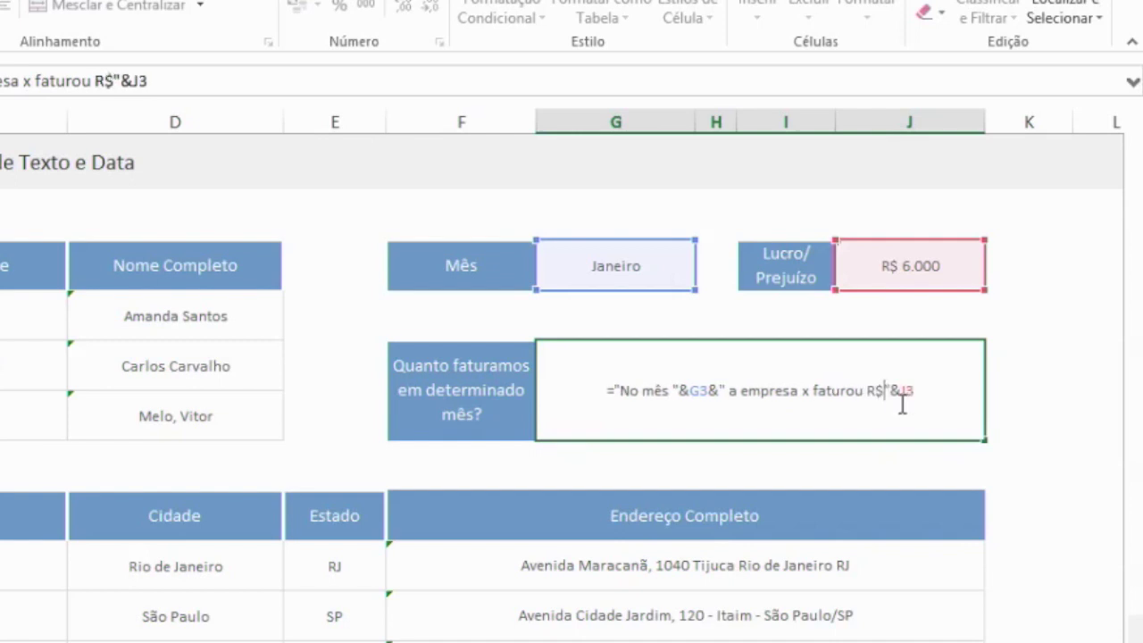
key("Return")
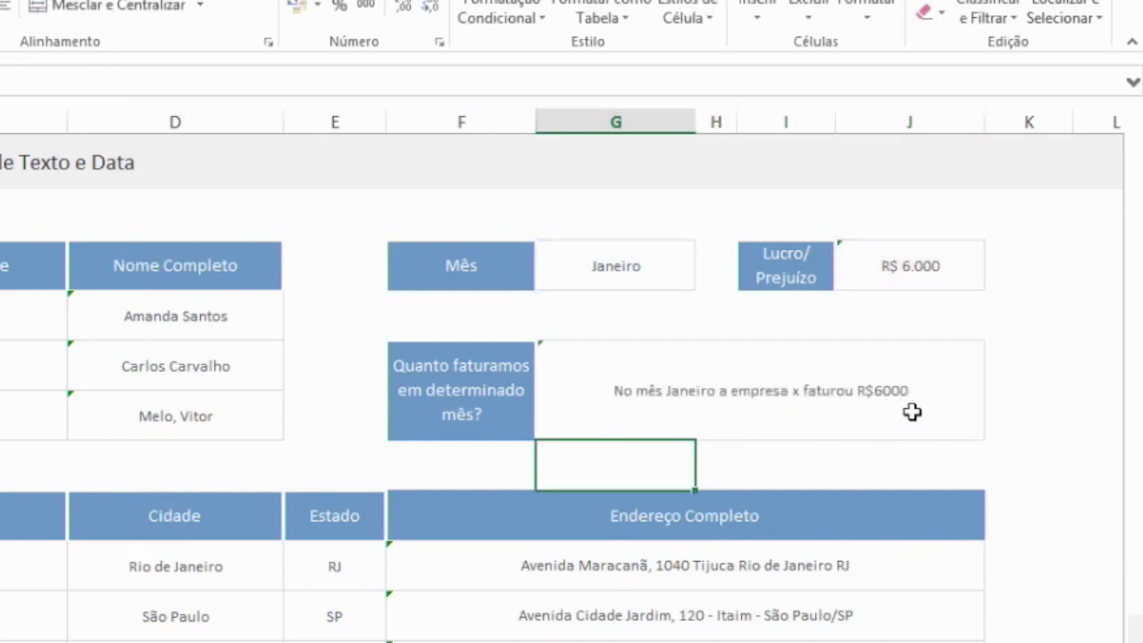
Insert "de" after "No mês" in the answer formula's first quoted text.
double_click(668, 402)
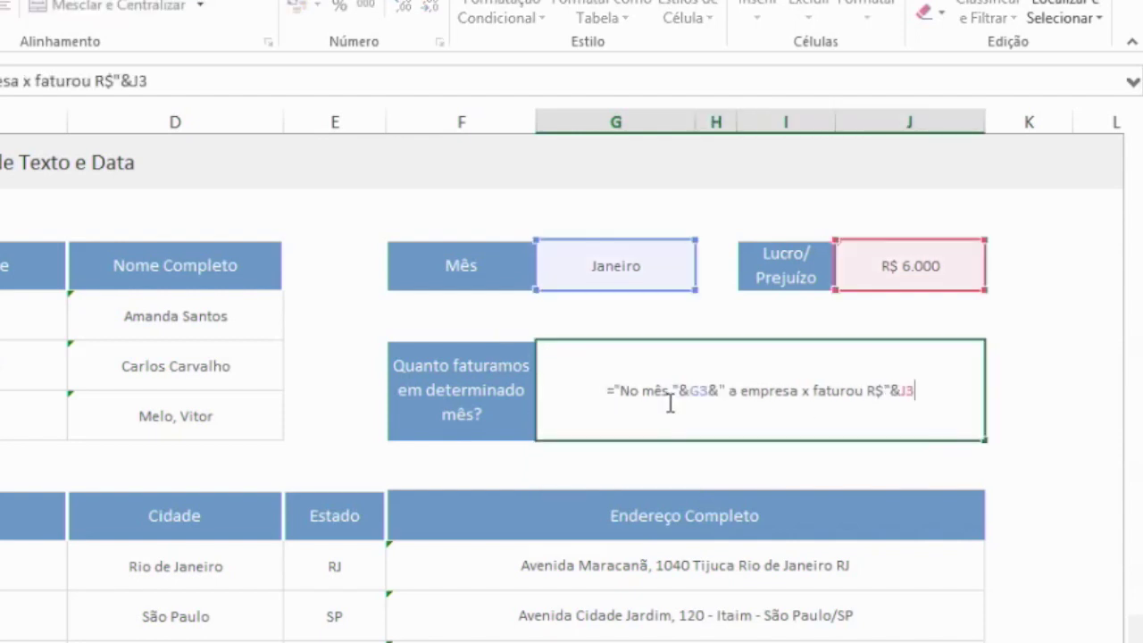
type("de")
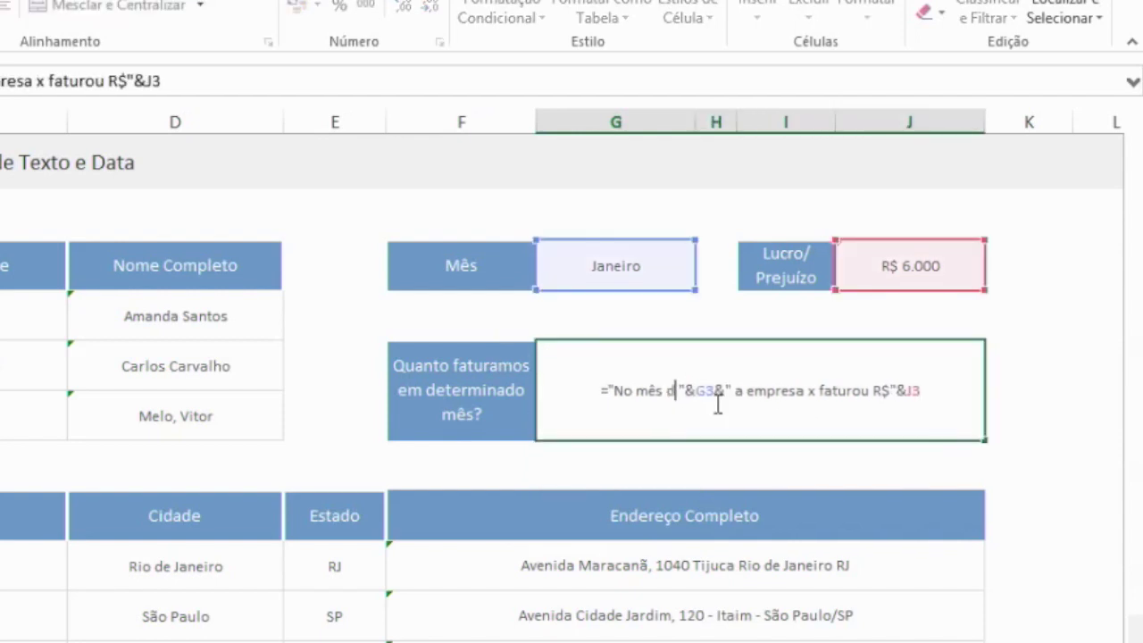
key("Return")
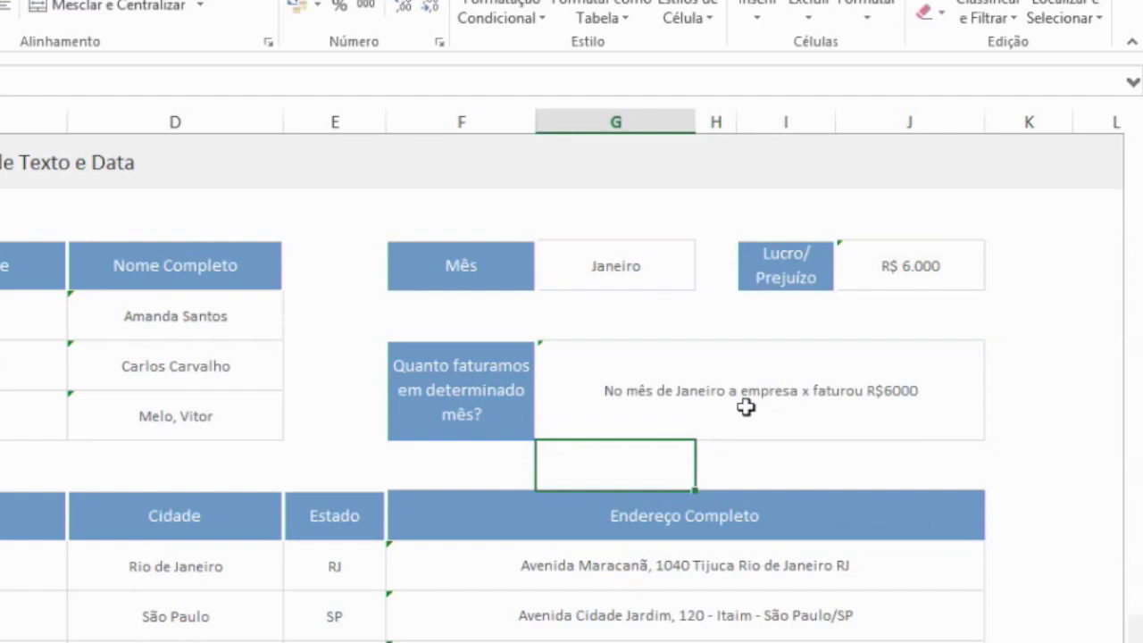
Set the month to Fevereiro and check the sentence in the answer cell.
left_click(663, 410)
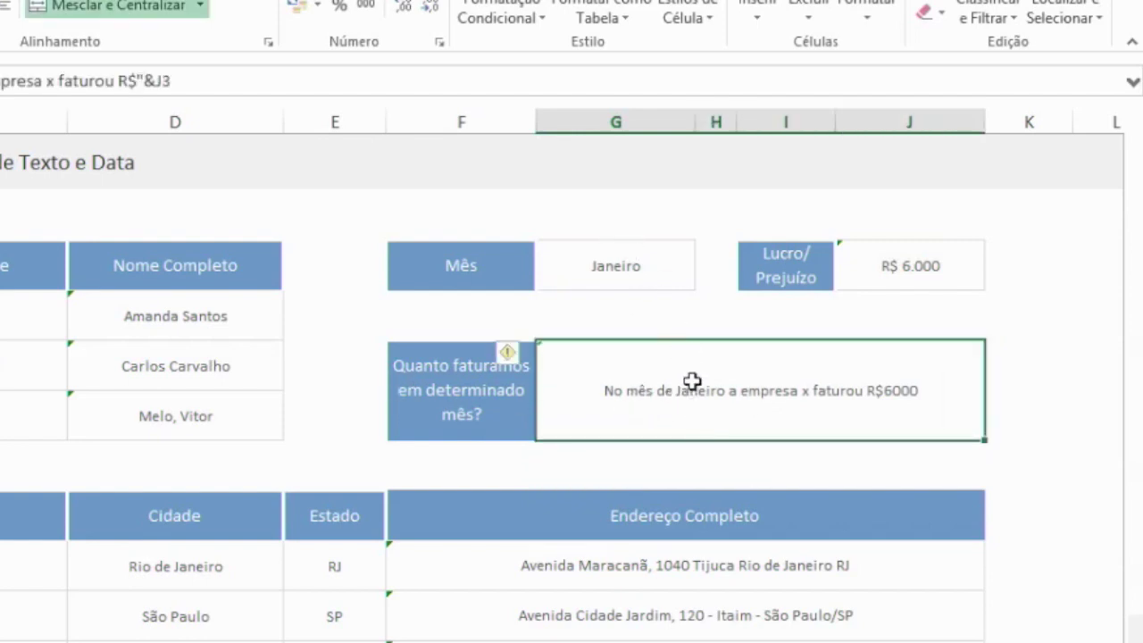
left_click(671, 283)
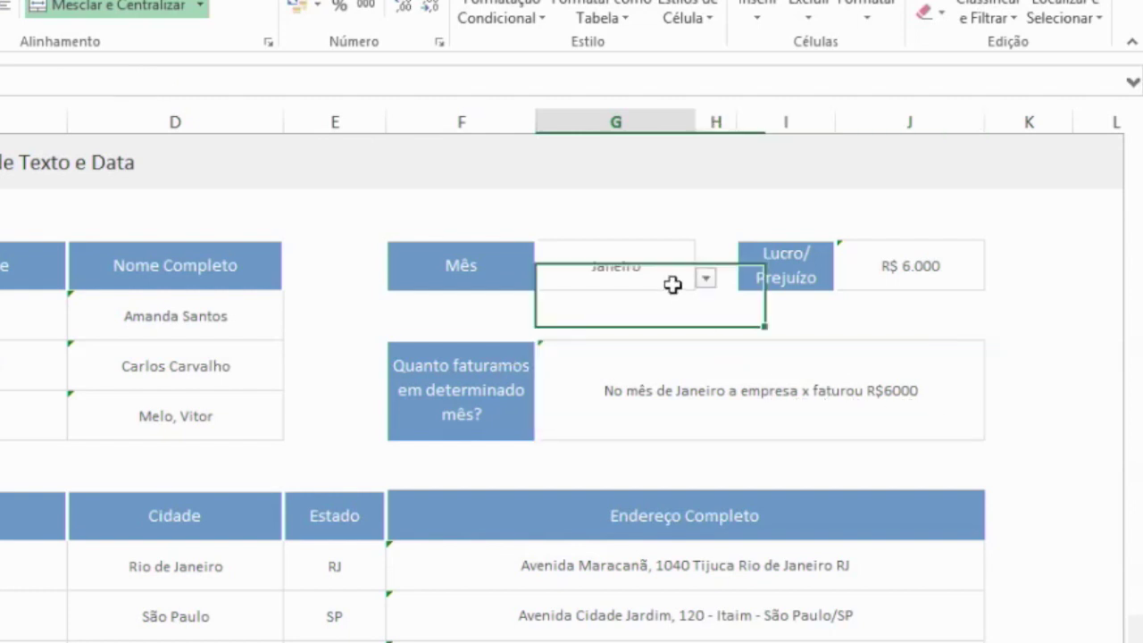
left_click(705, 278)
left_click(671, 315)
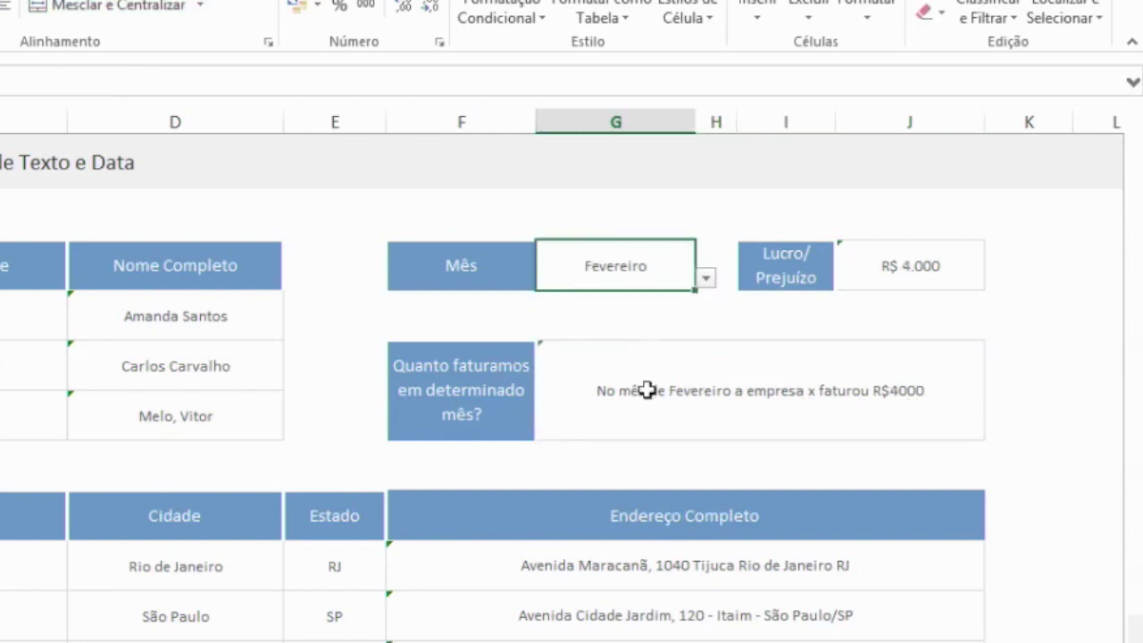
left_click(917, 402)
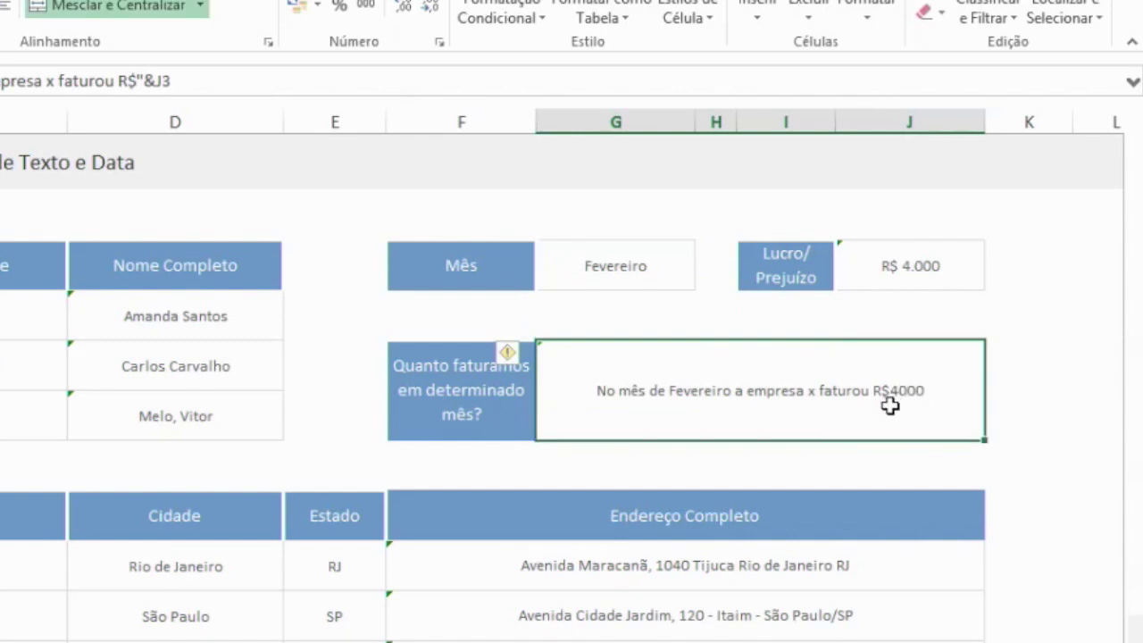